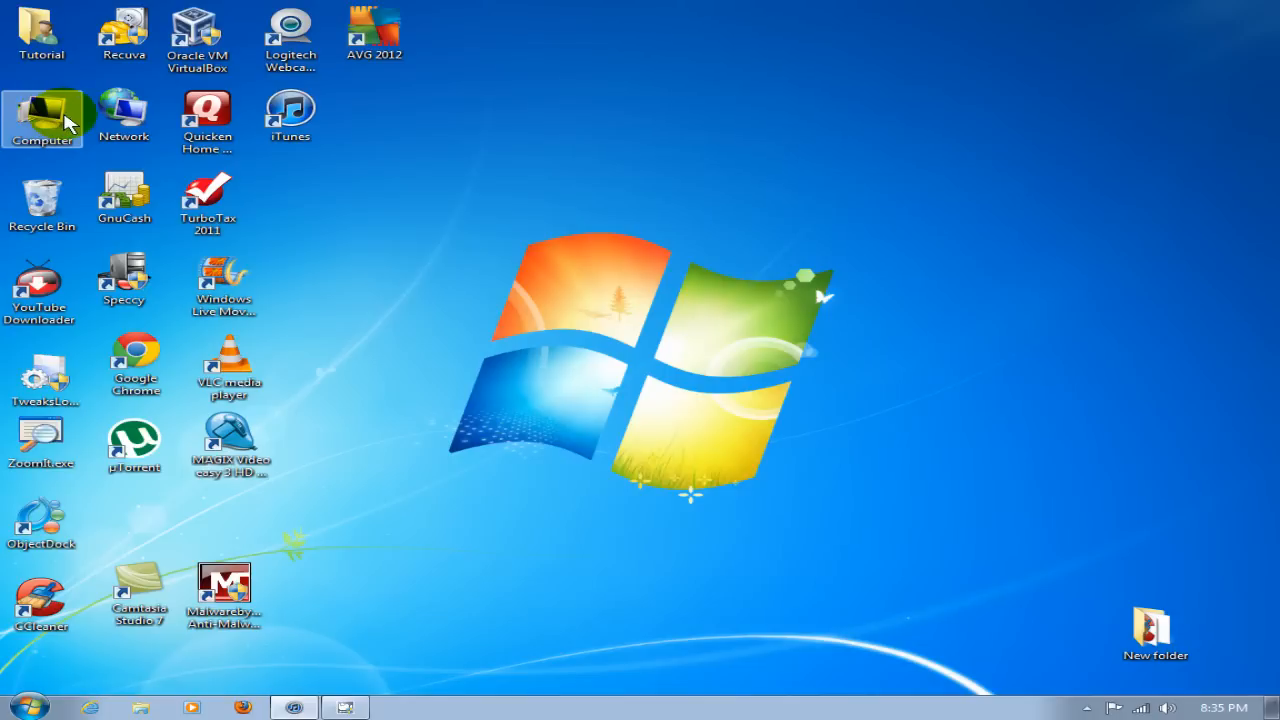
Open Computer from the Start menu and open the iPod drive (F:).
left_click(28, 708)
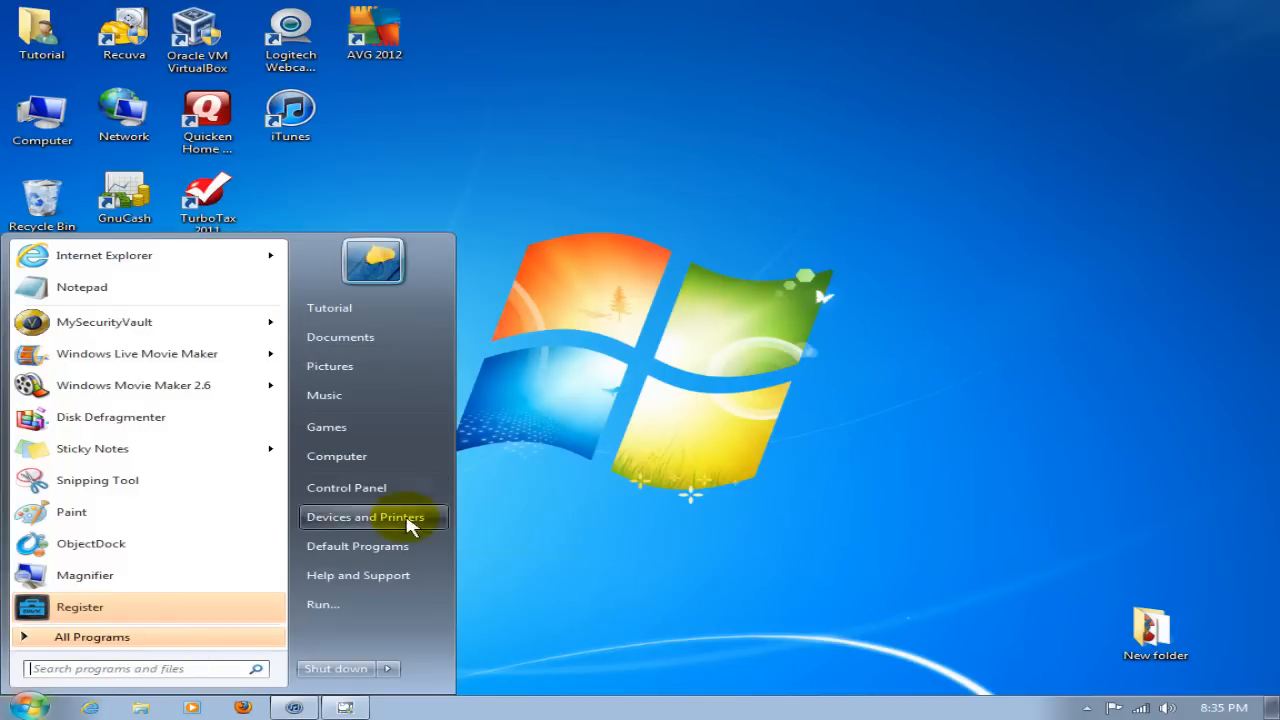
left_click(328, 458)
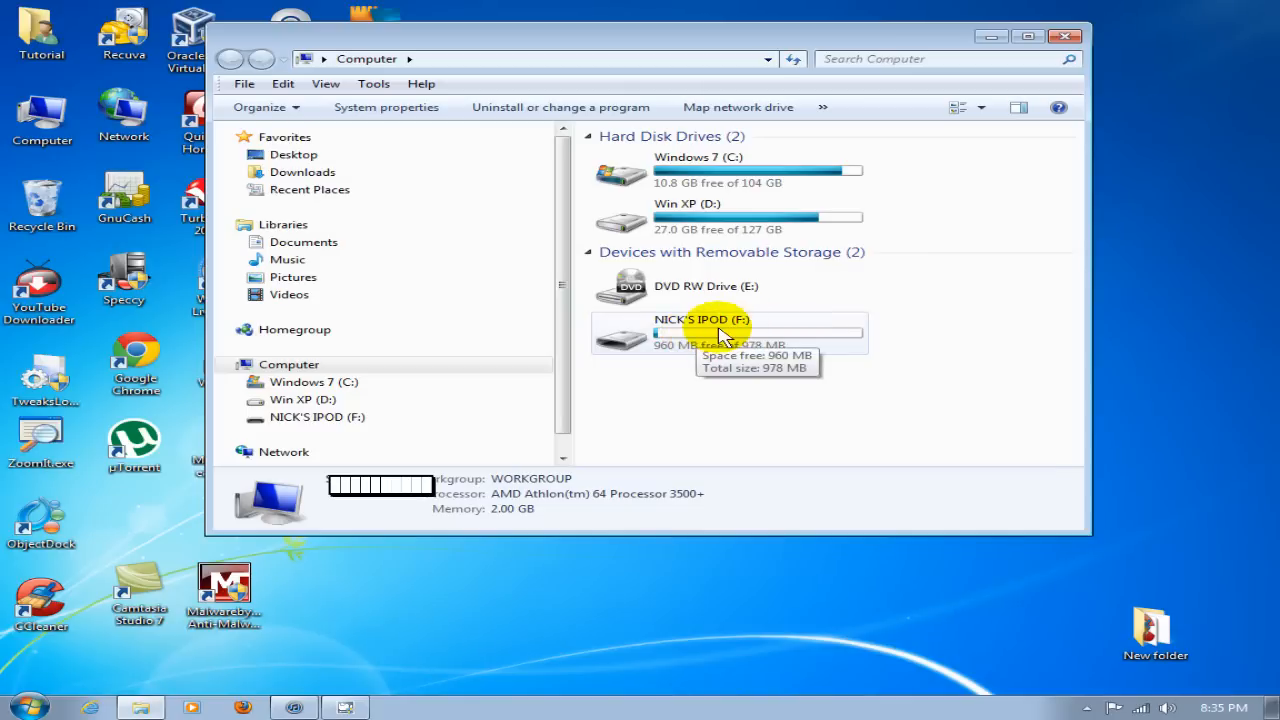
mouse_move(703, 330)
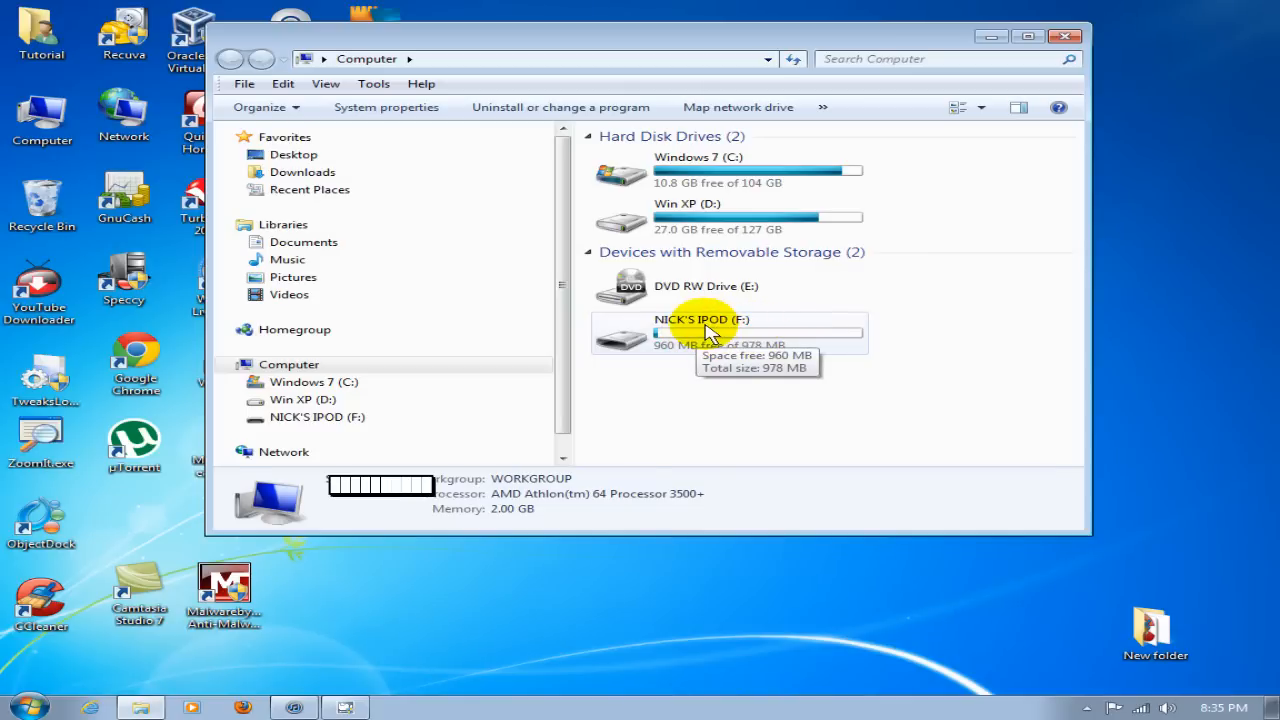
left_click(710, 334)
double_click(710, 334)
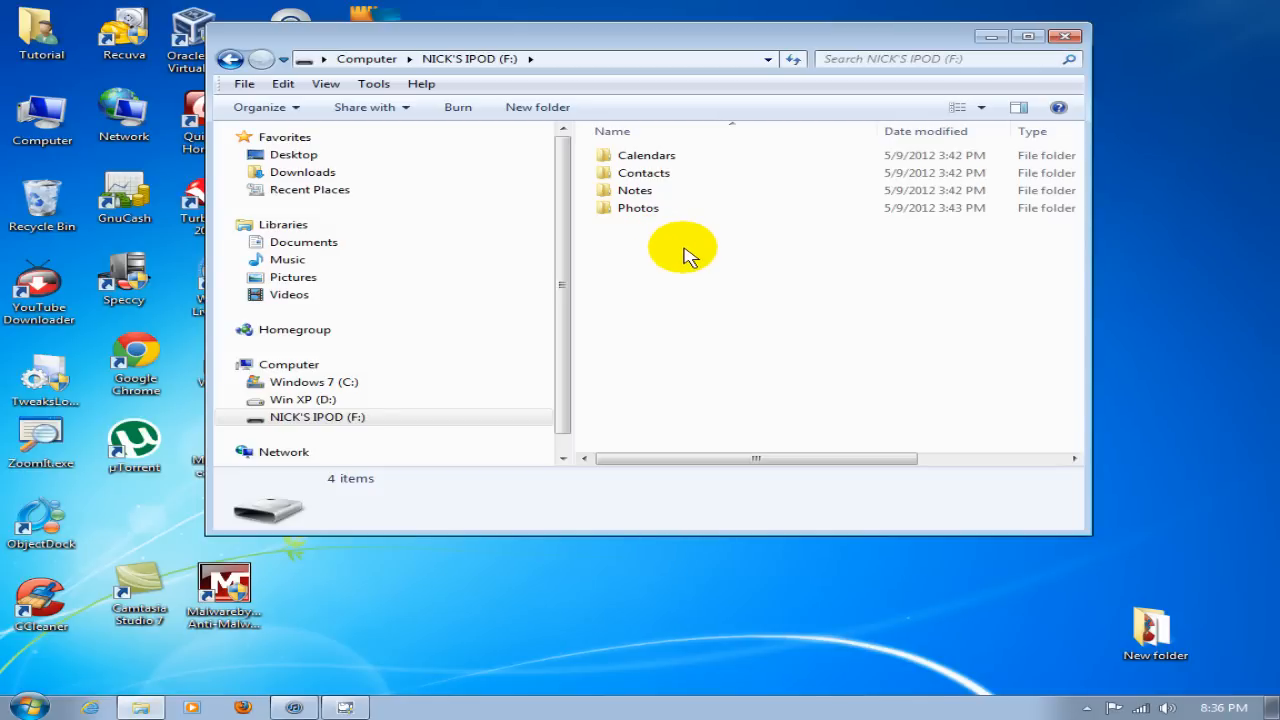
In Folder Options View settings, enable 'Show hidden files, folders, and drives' and apply it.
left_click(373, 84)
left_click(420, 165)
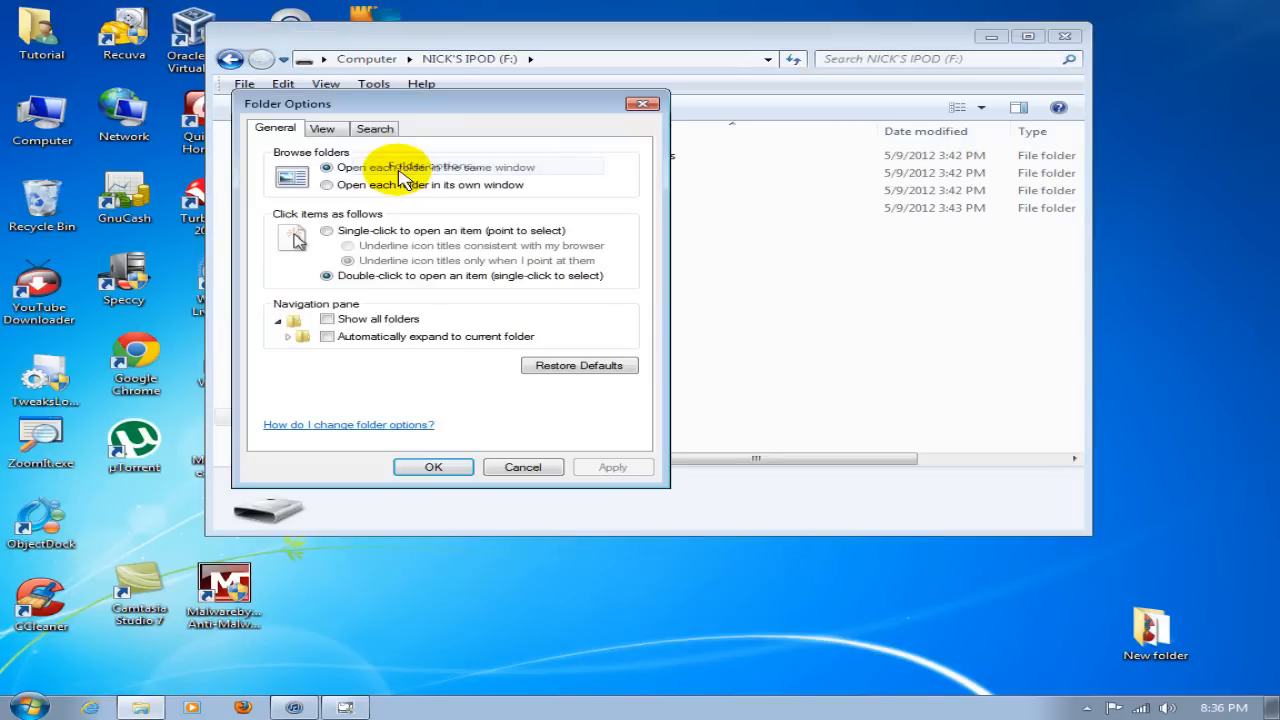
left_click(322, 128)
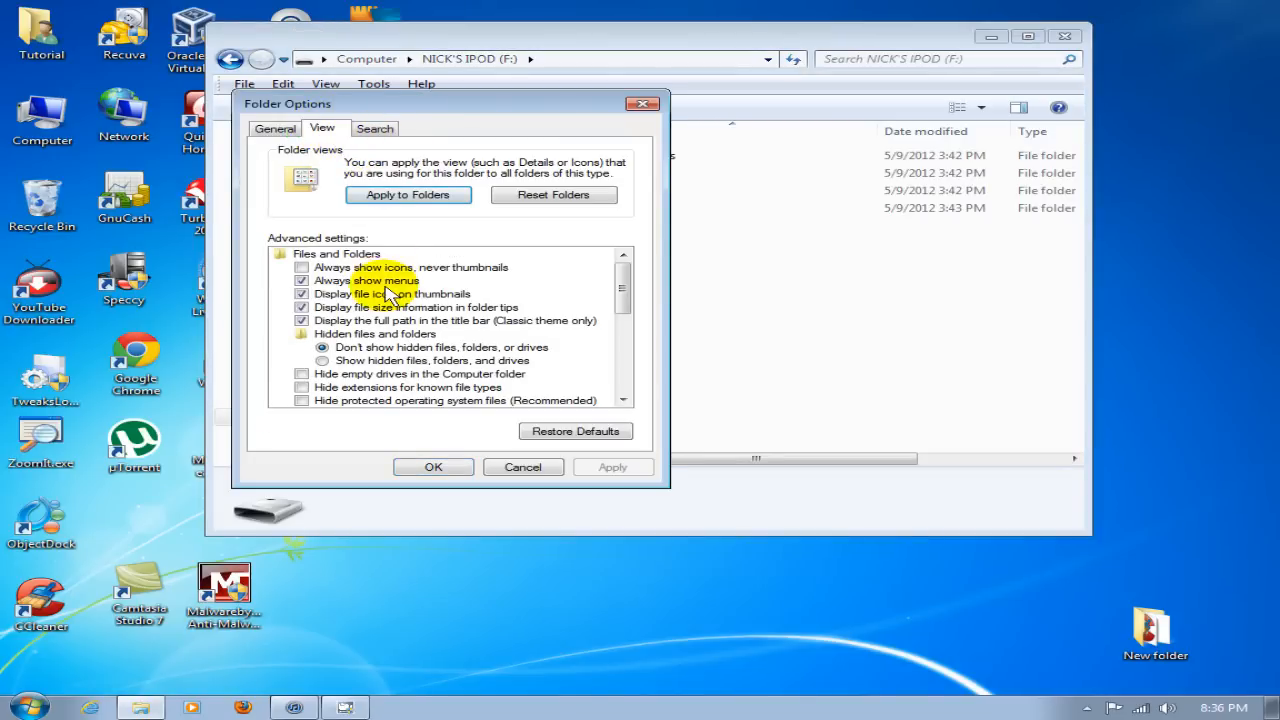
left_click(322, 360)
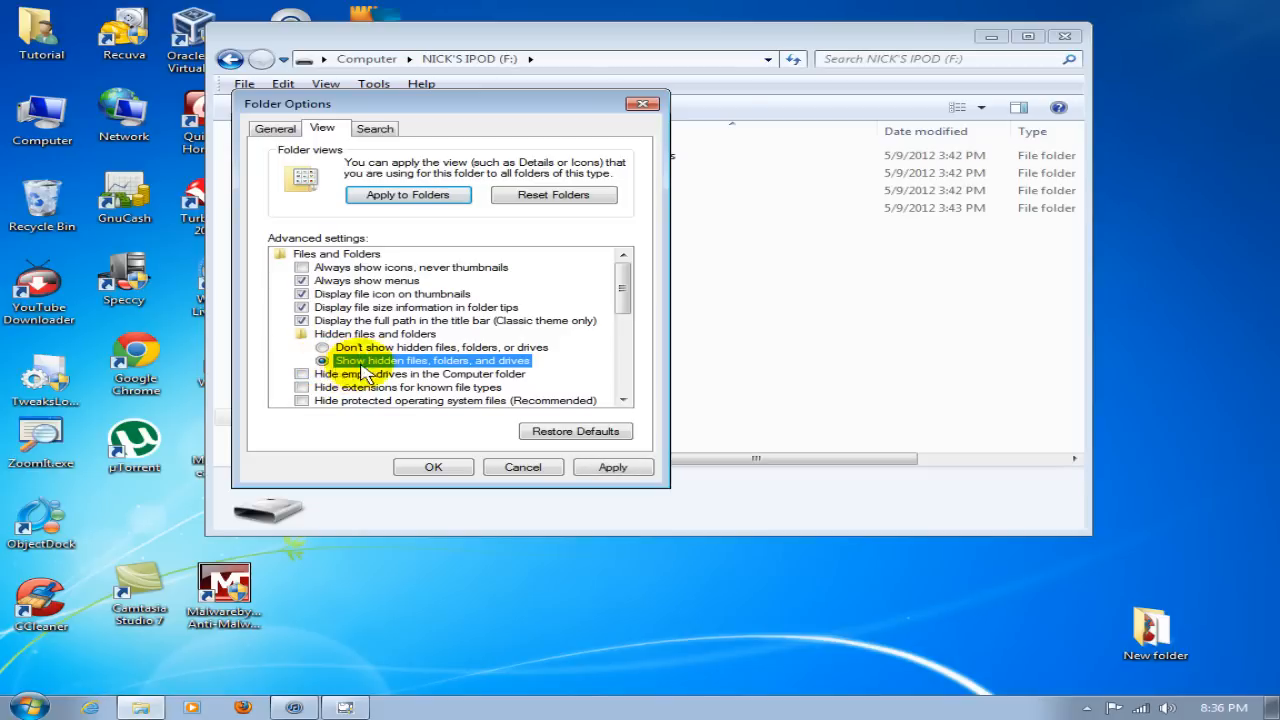
left_click(612, 467)
left_click(433, 467)
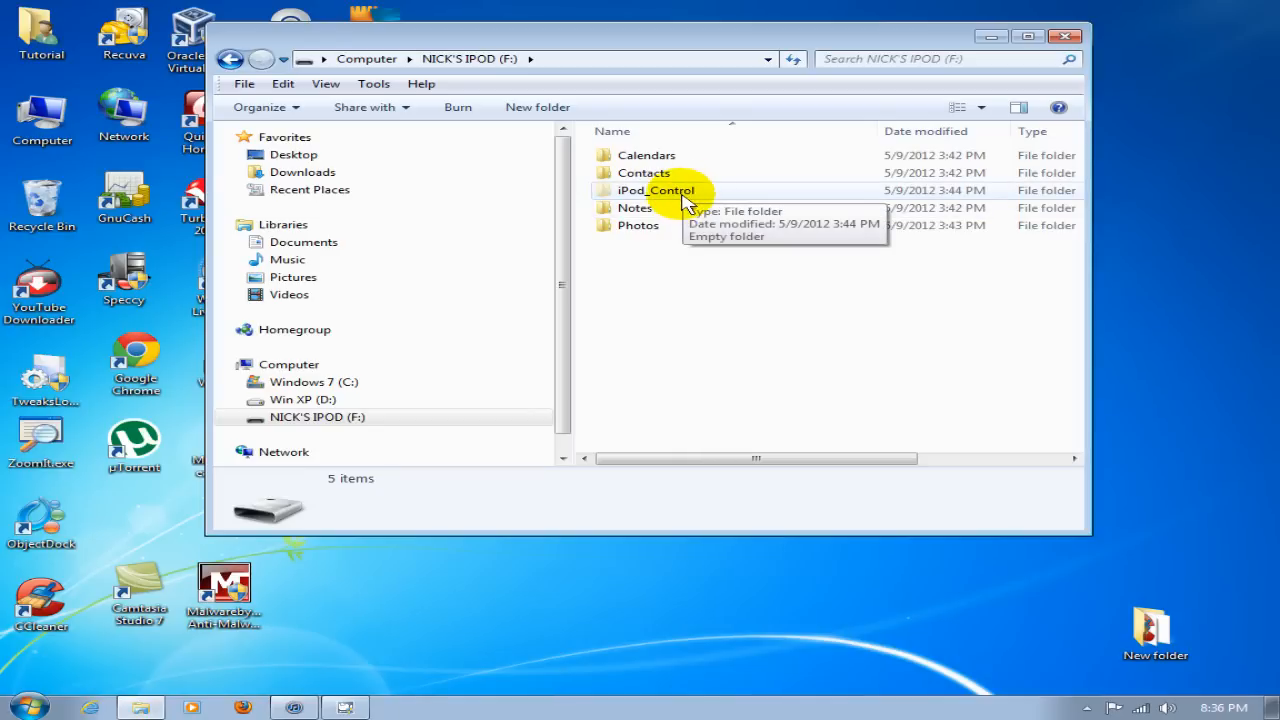
Open iPod_Control > Music, look inside the F00 song folder, then return to Music.
left_click(694, 196)
double_click(694, 196)
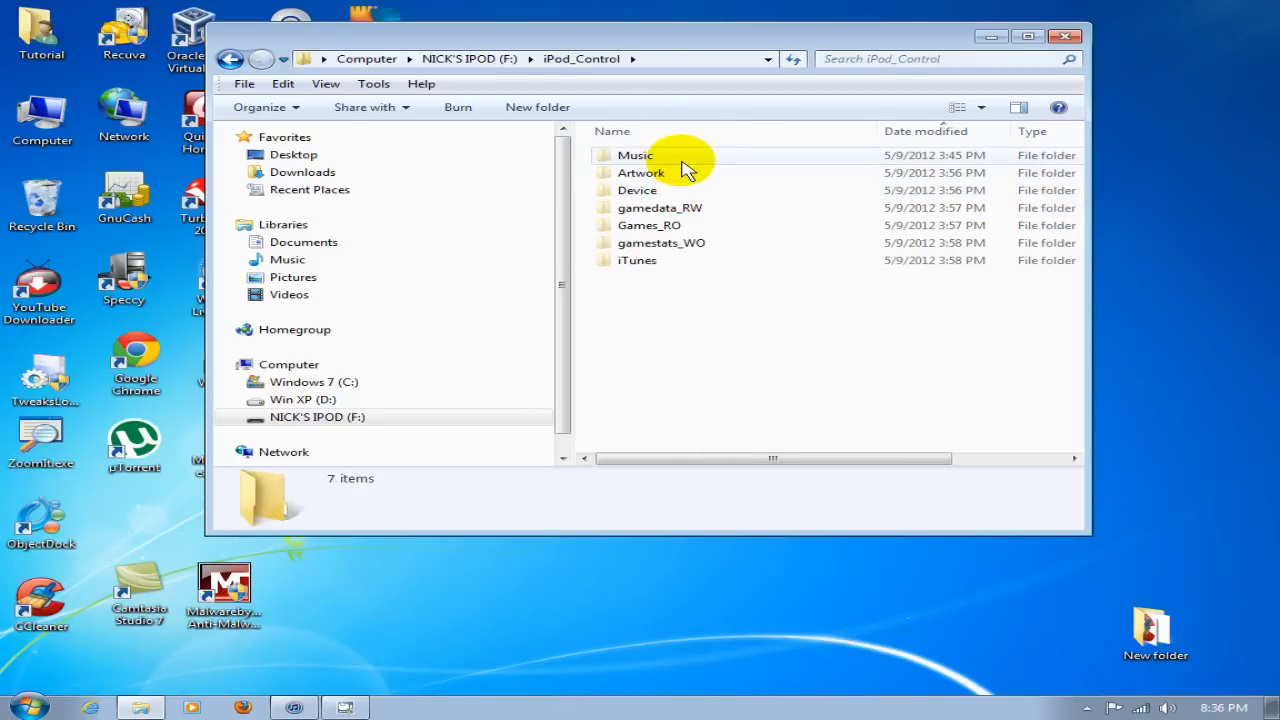
double_click(640, 156)
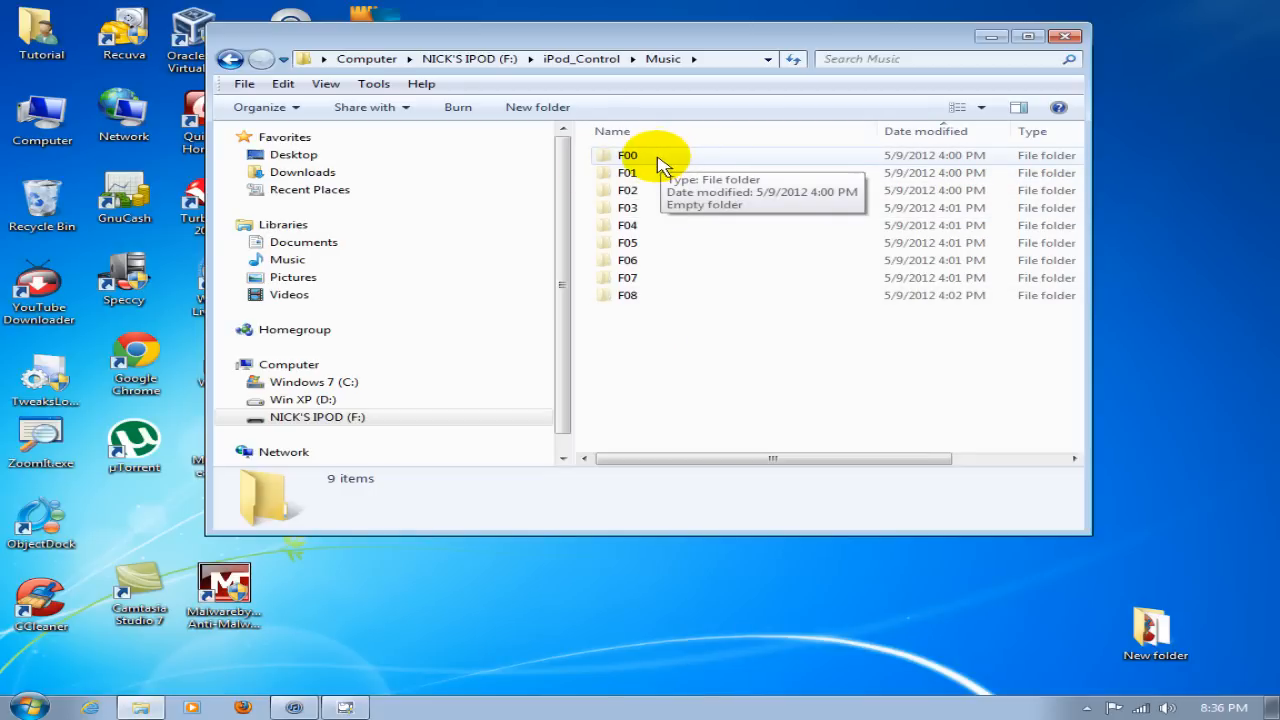
double_click(661, 165)
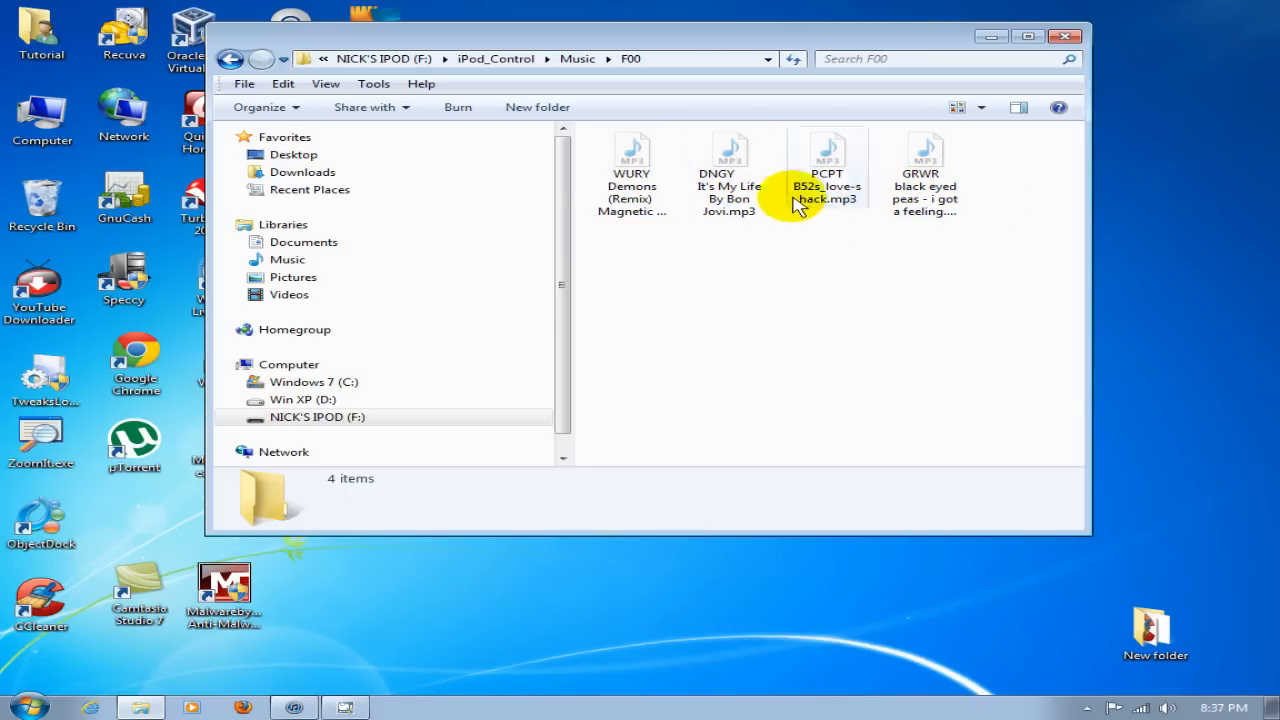
left_click(232, 62)
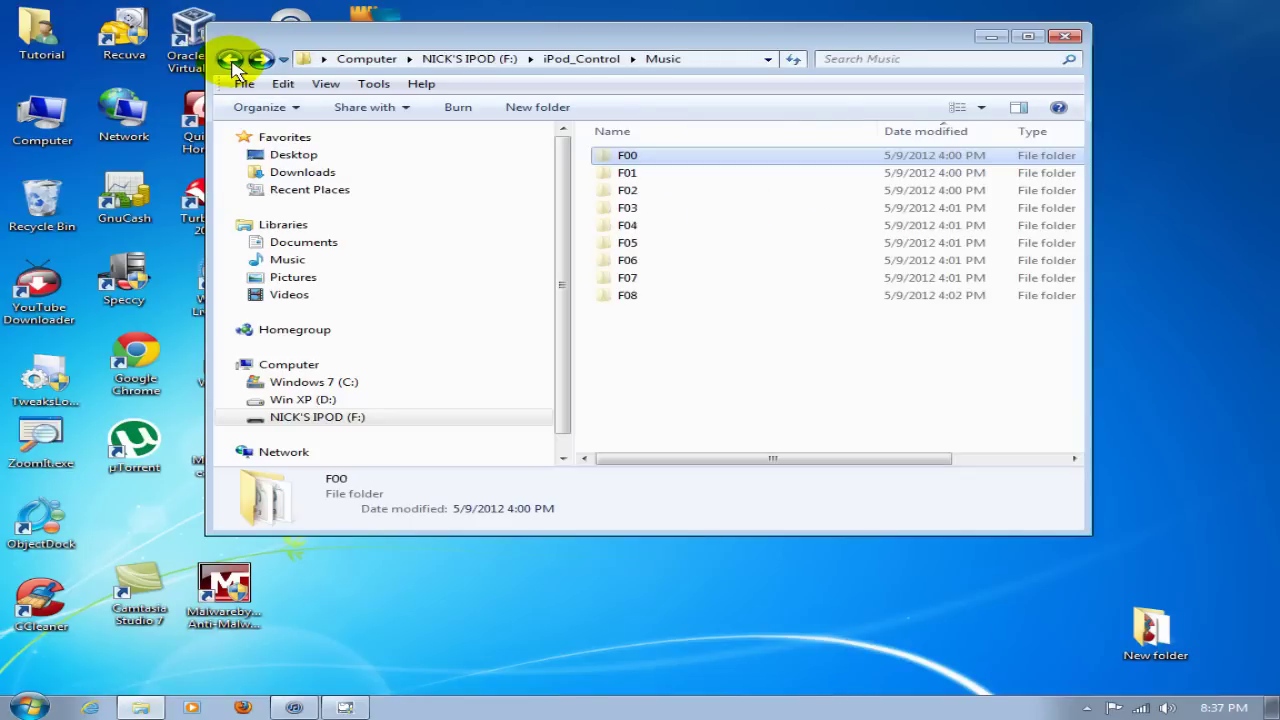
Copy the F00 folder from the Music folder.
left_click(725, 166)
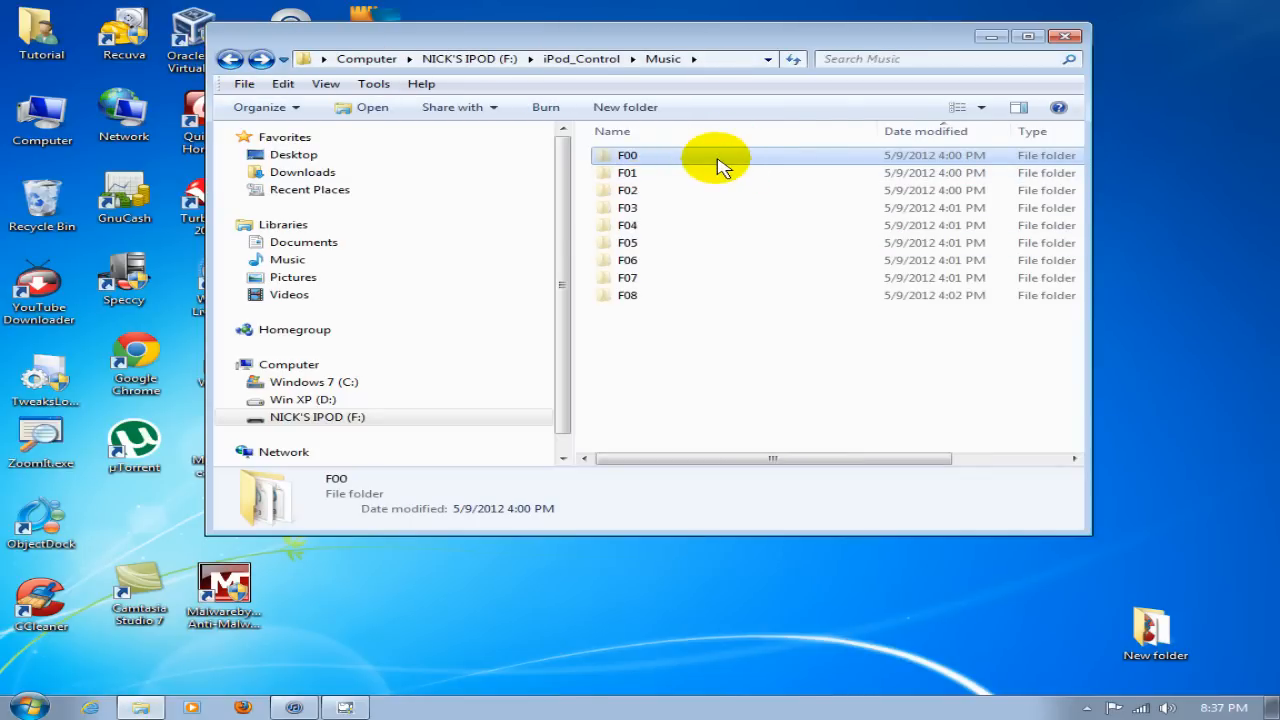
right_click(723, 166)
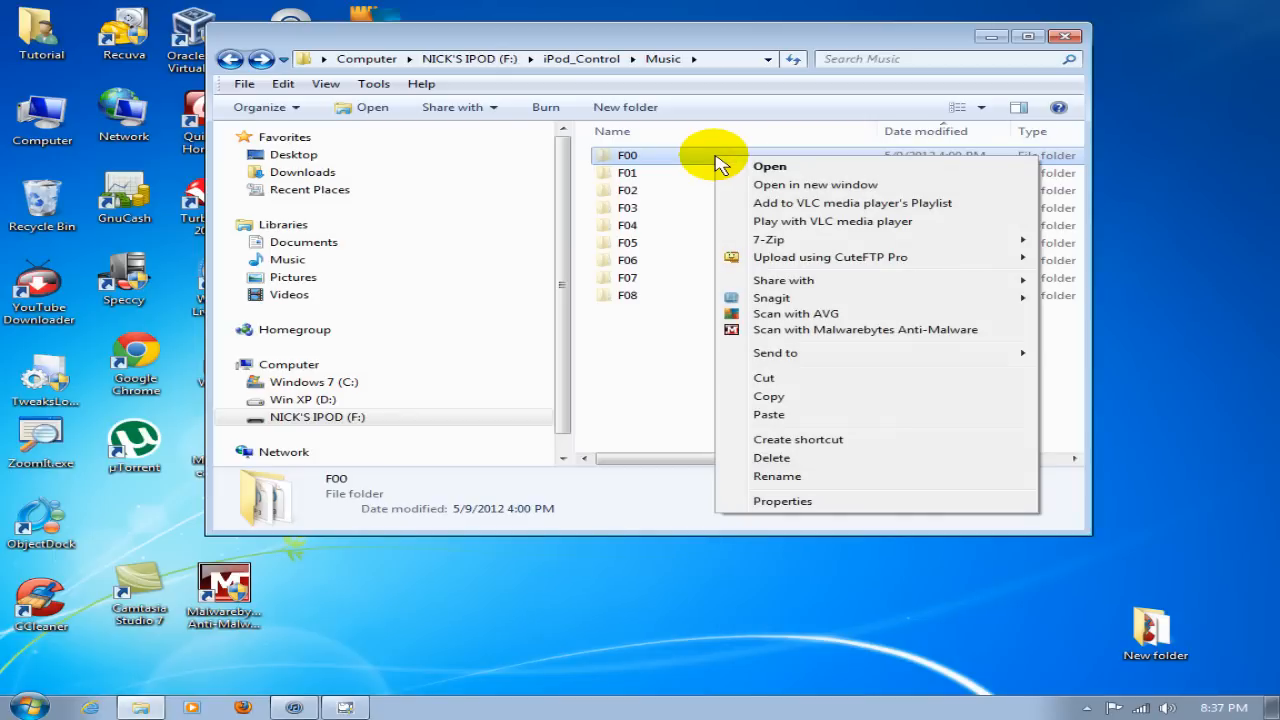
left_click(772, 397)
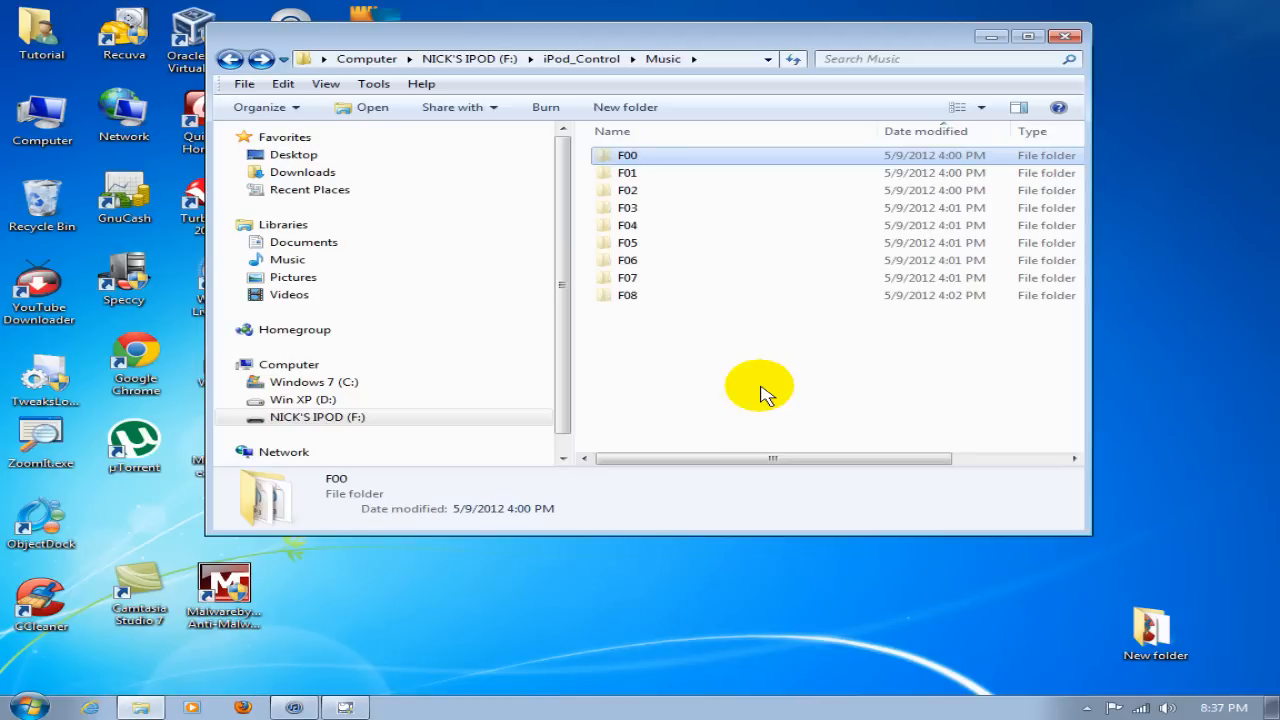
Close Explorer and bring up iTunes' Advanced preferences showing the media folder location.
left_click(1068, 40)
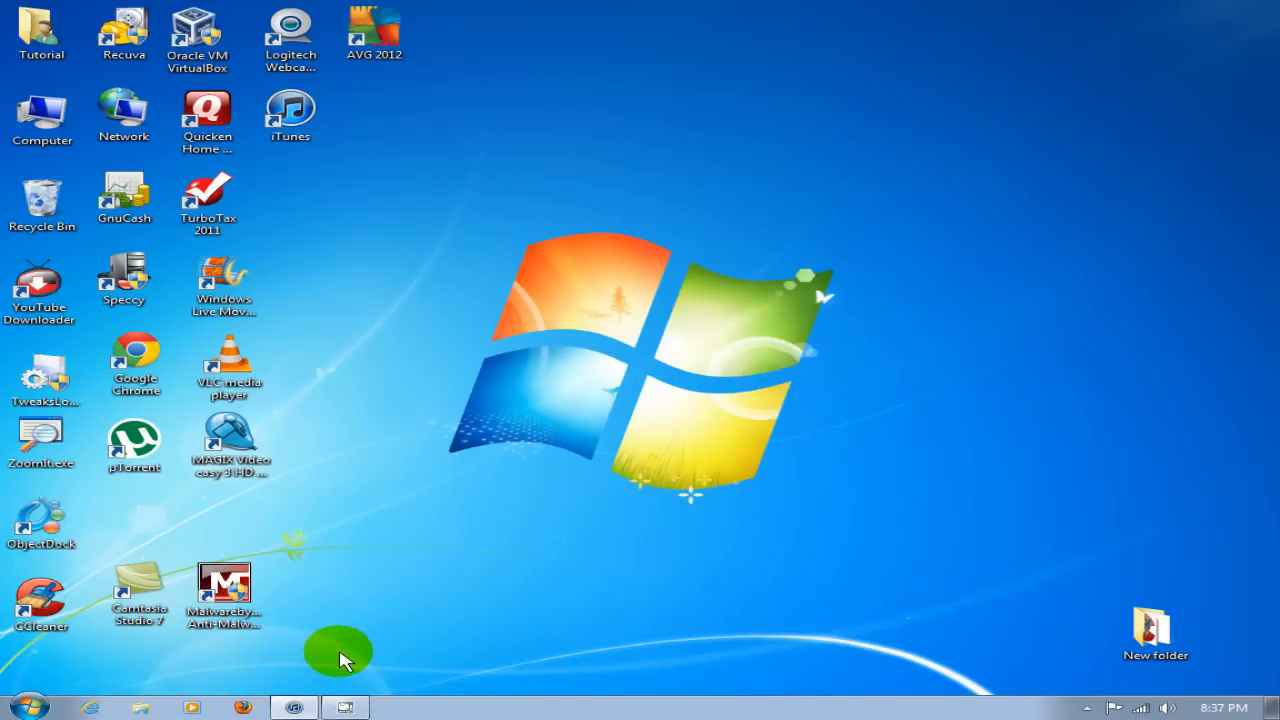
left_click(295, 708)
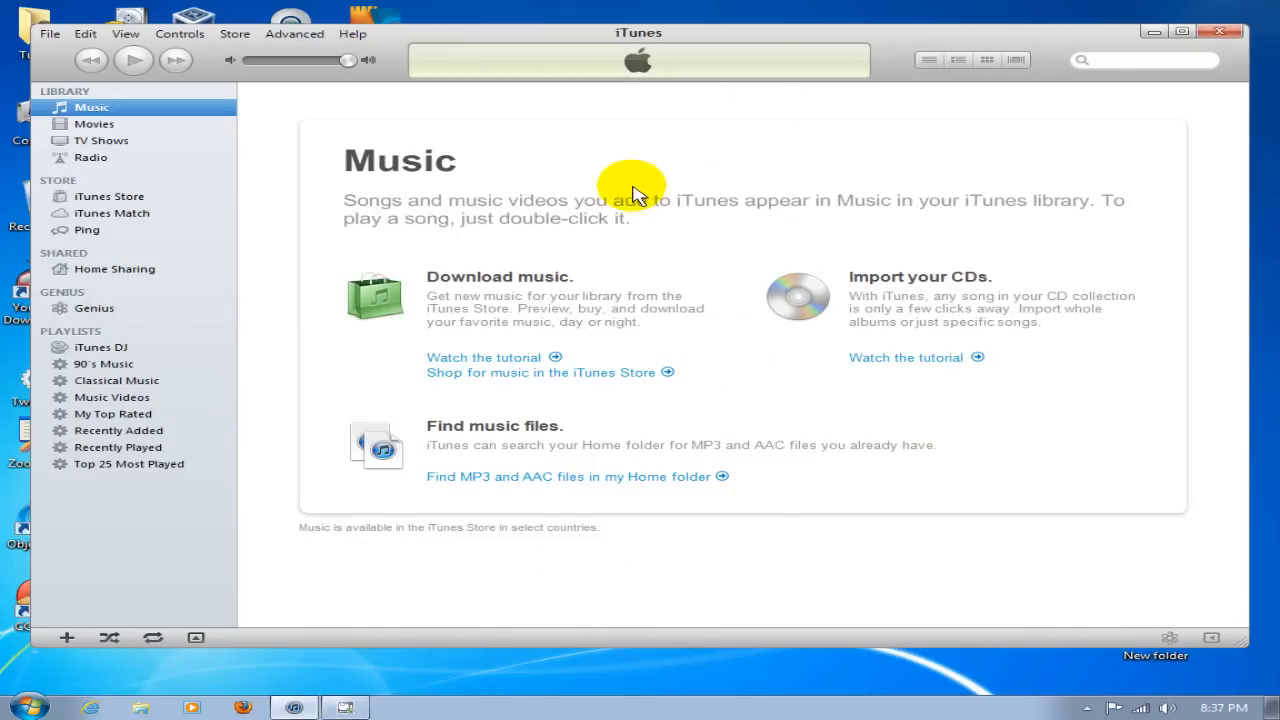
left_click(86, 34)
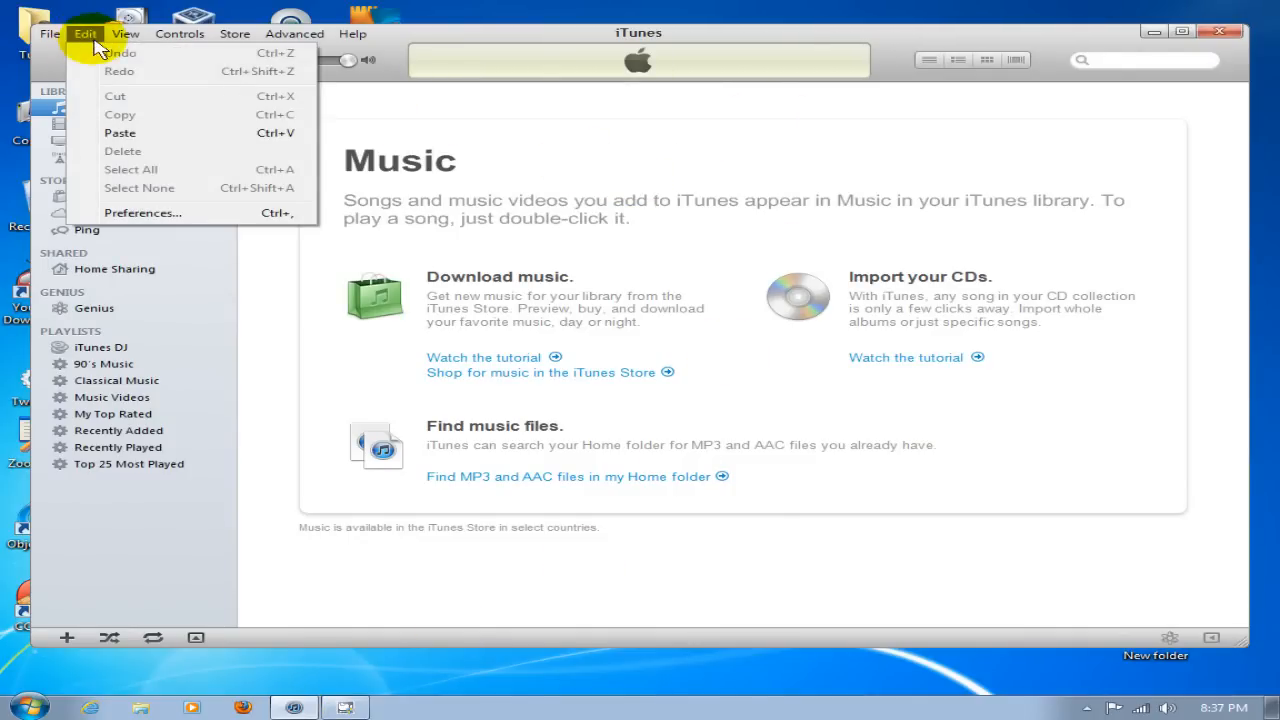
left_click(128, 213)
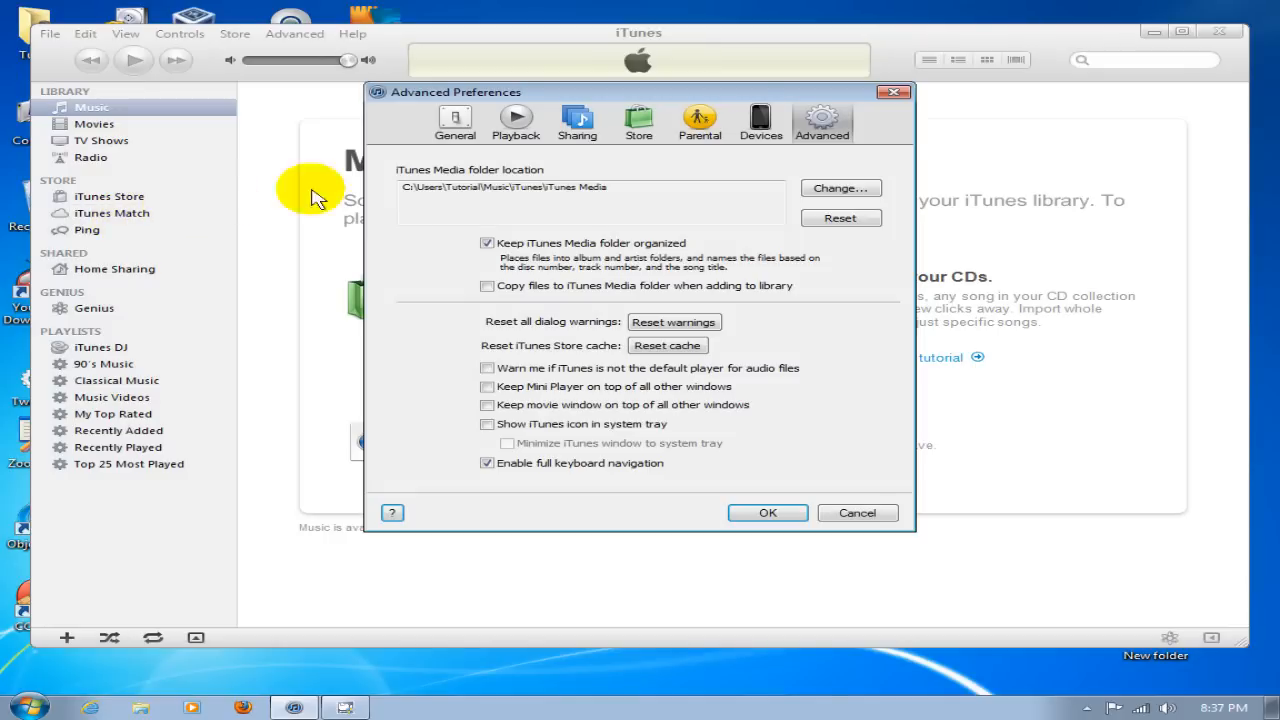
left_click(845, 125)
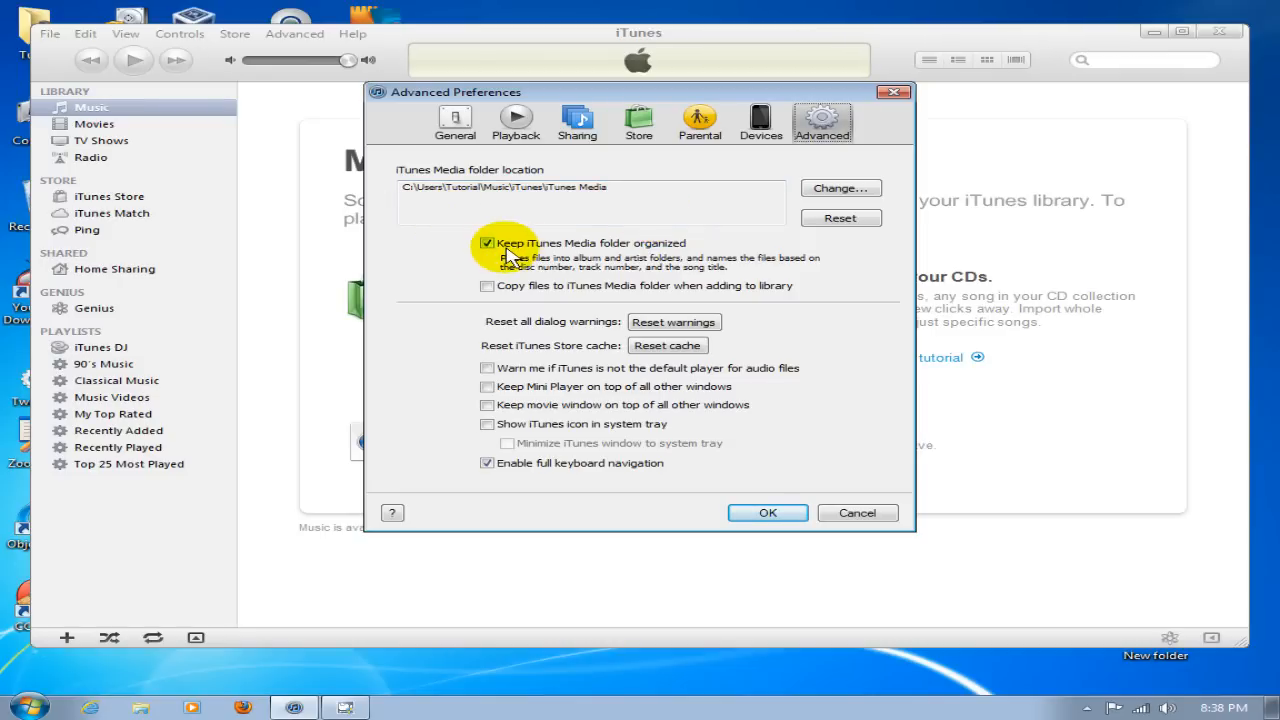
Keep 'Keep iTunes Media folder organized' checked, confirm with OK, and minimize iTunes.
left_click(487, 243)
left_click(487, 243)
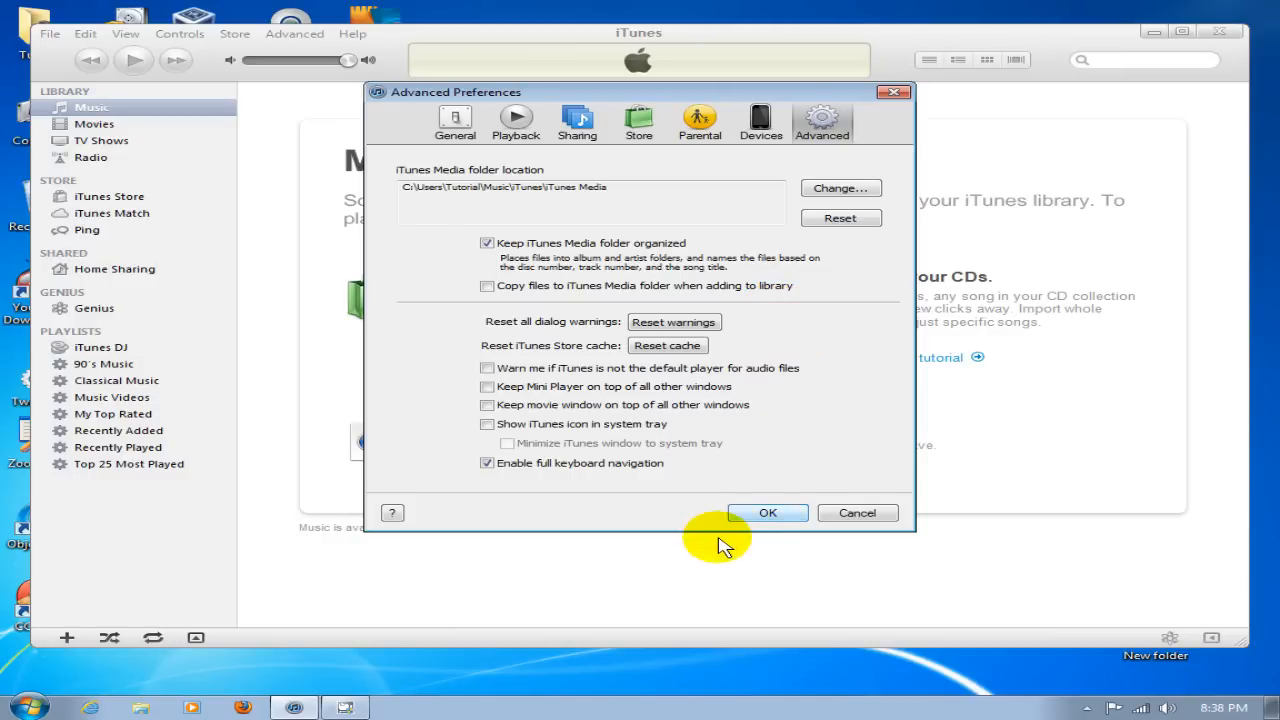
left_click(766, 517)
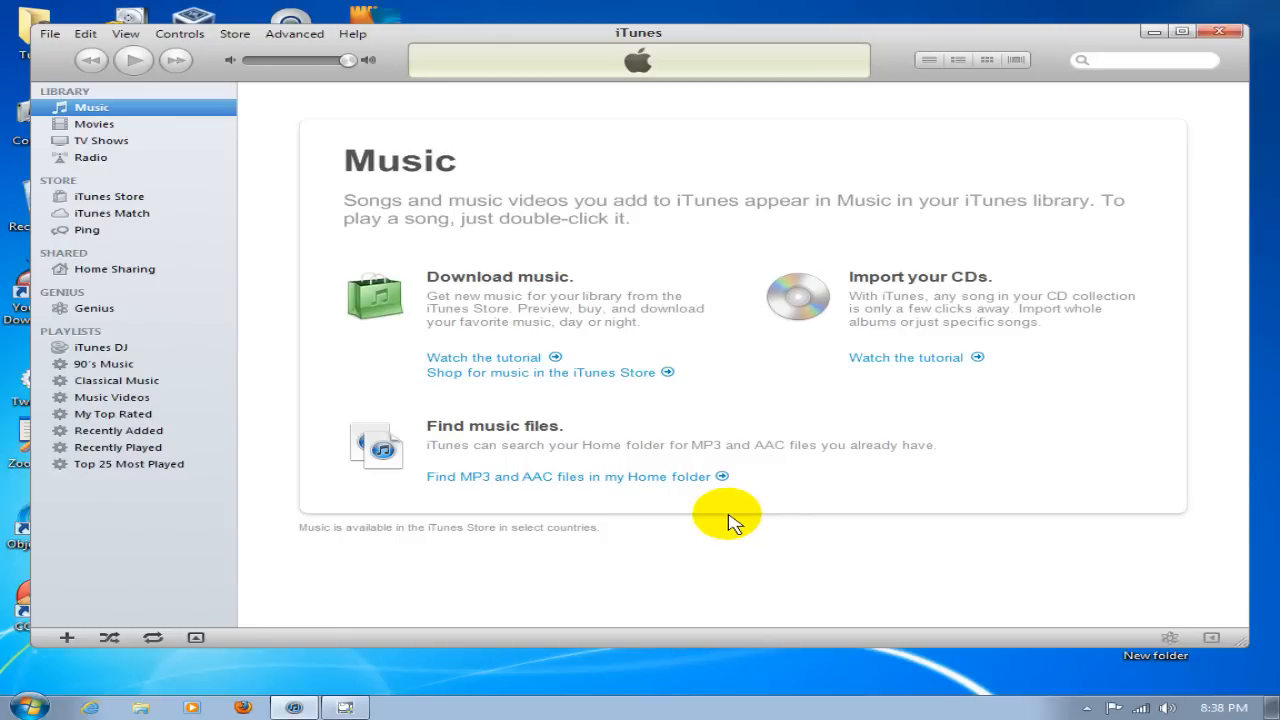
left_click(1155, 35)
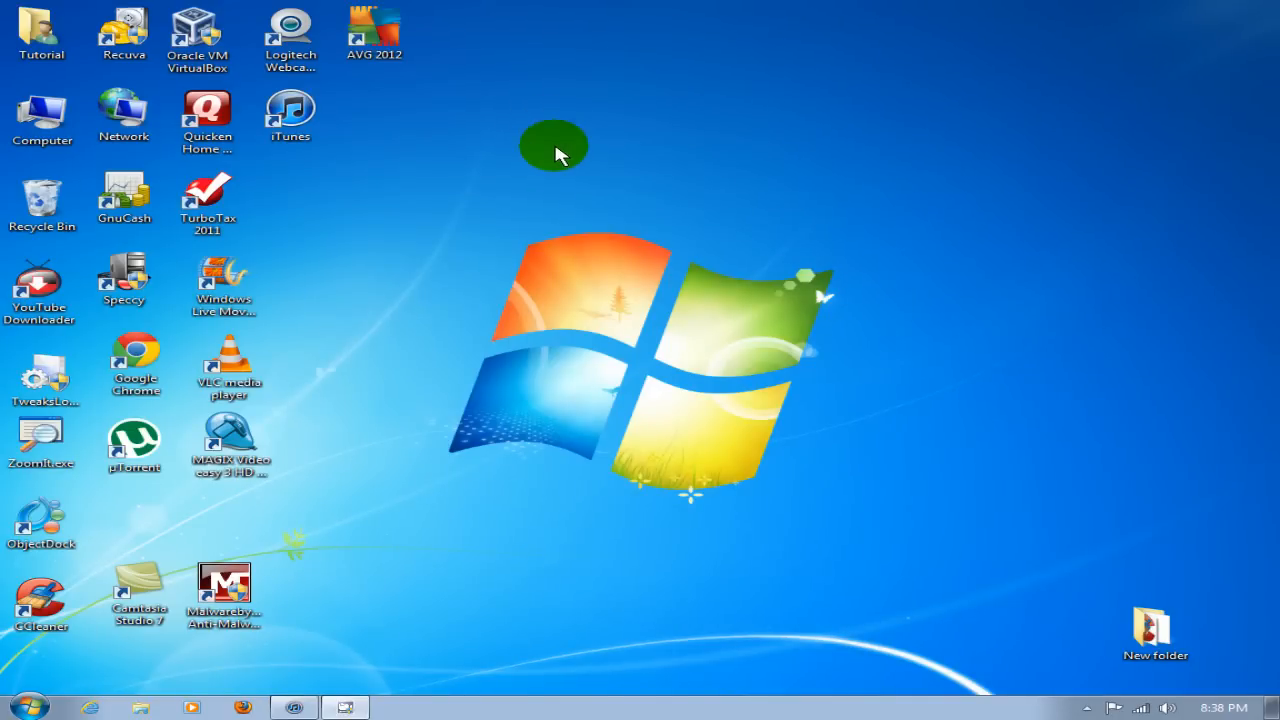
From the Tutorial user folder, navigate to Music > My Music > iTunes > iTunes Media.
left_click(44, 60)
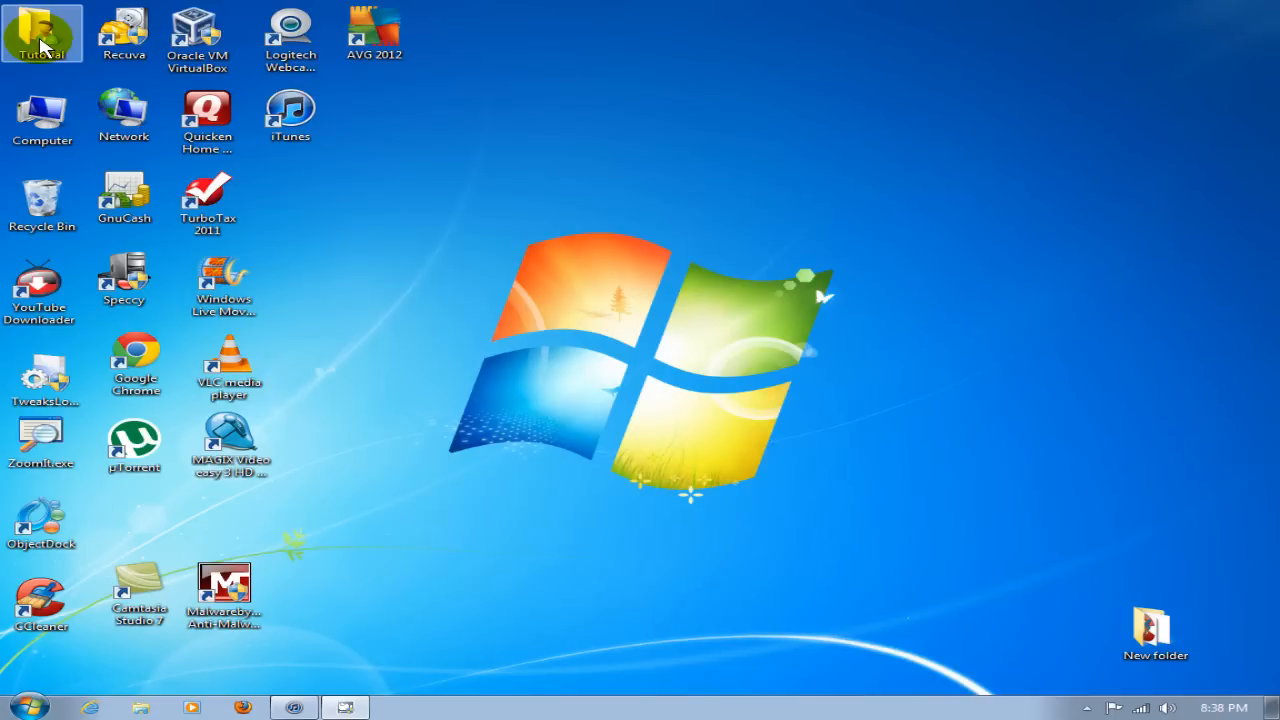
double_click(44, 42)
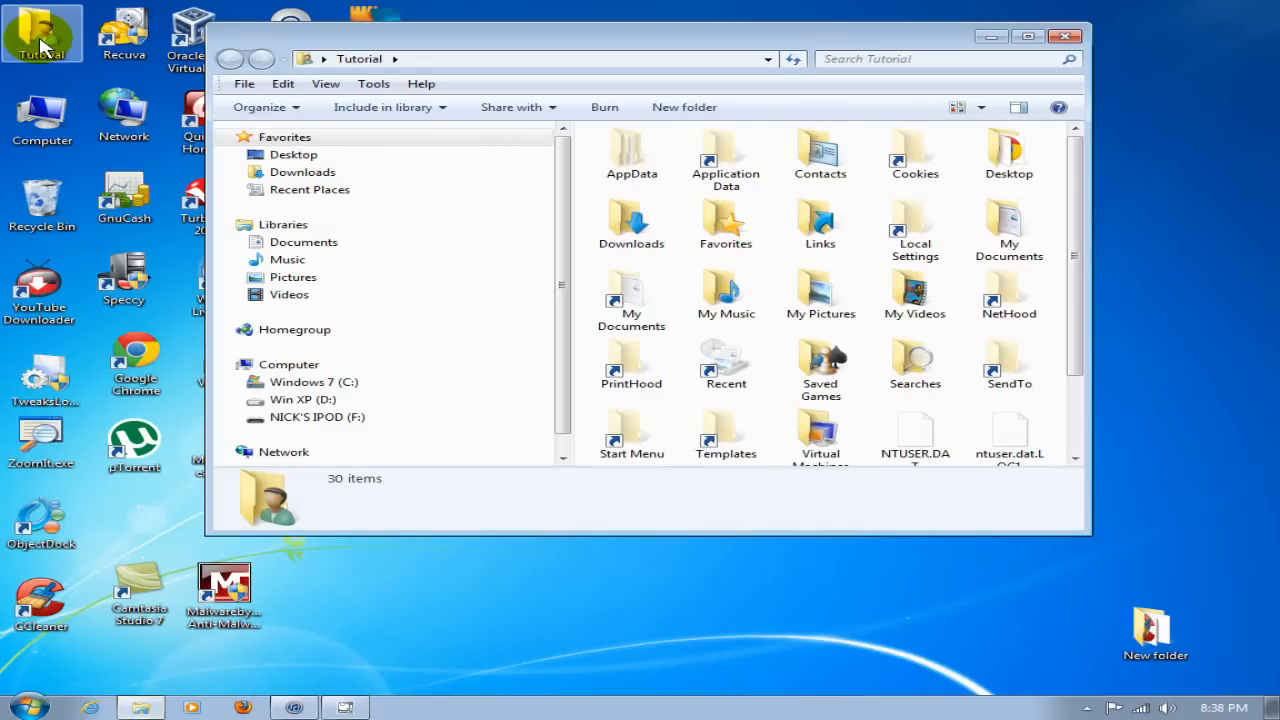
mouse_move(303, 242)
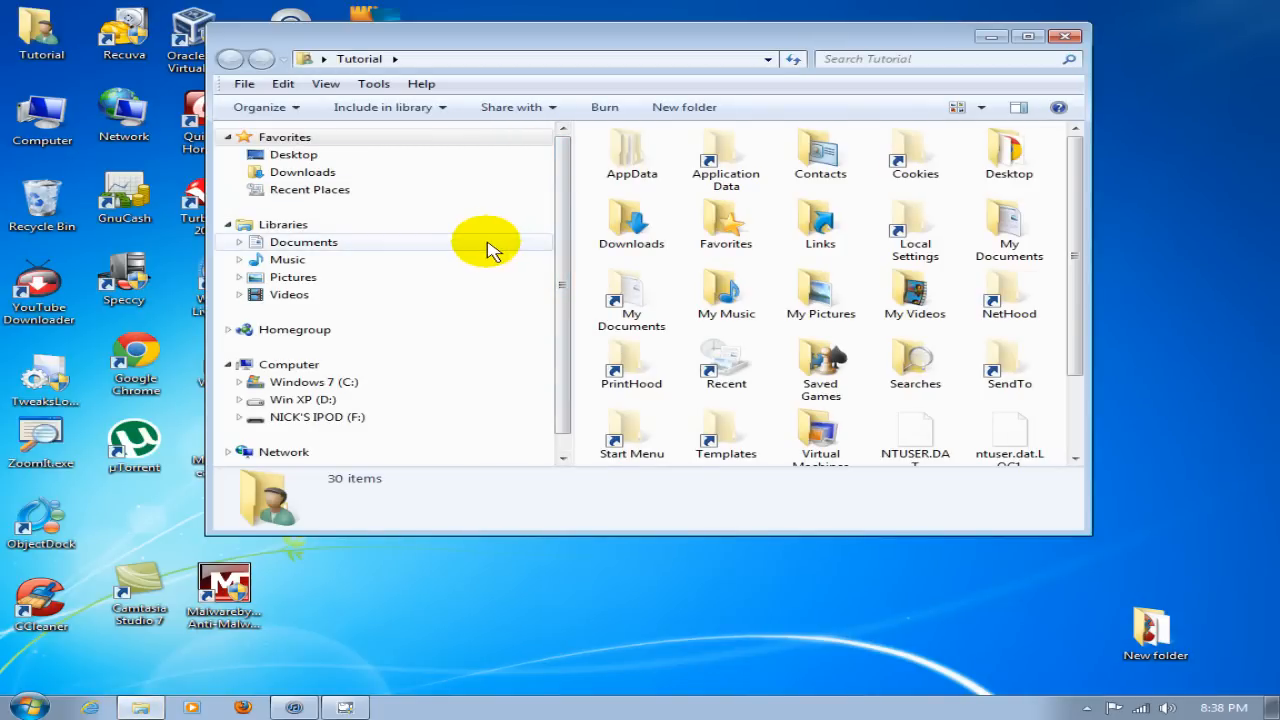
left_click(240, 260)
left_click(251, 277)
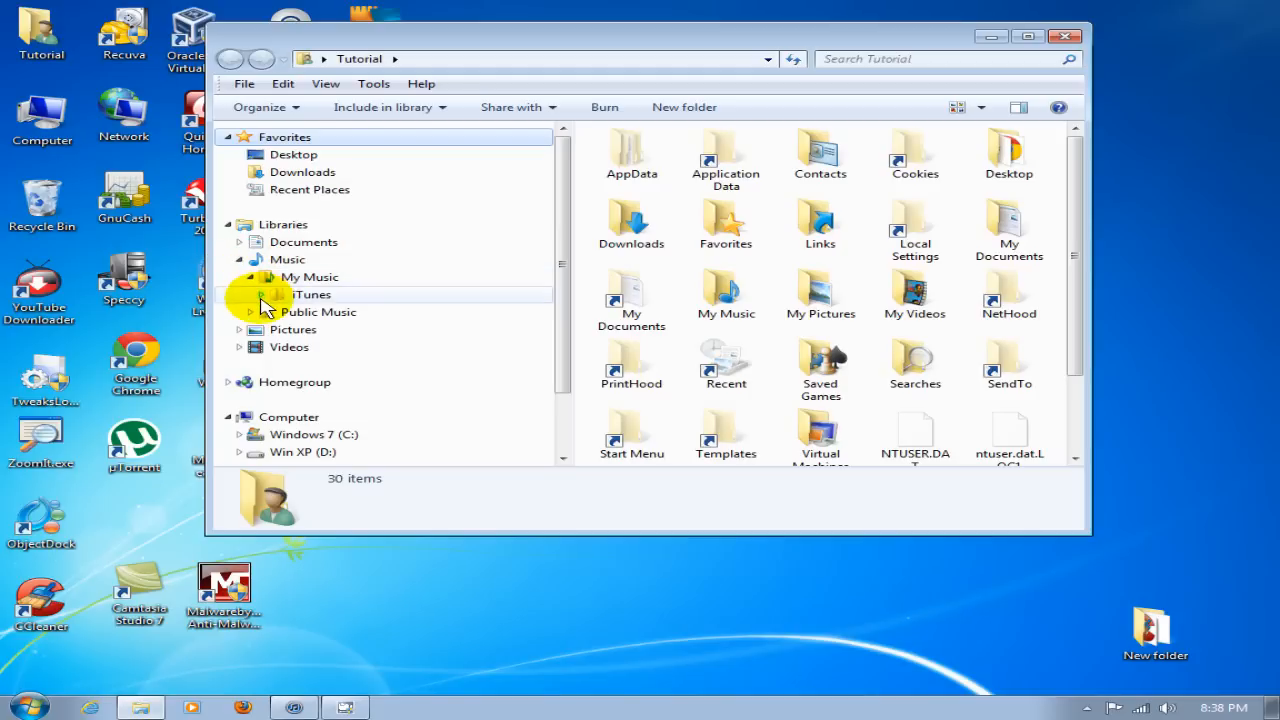
left_click(262, 295)
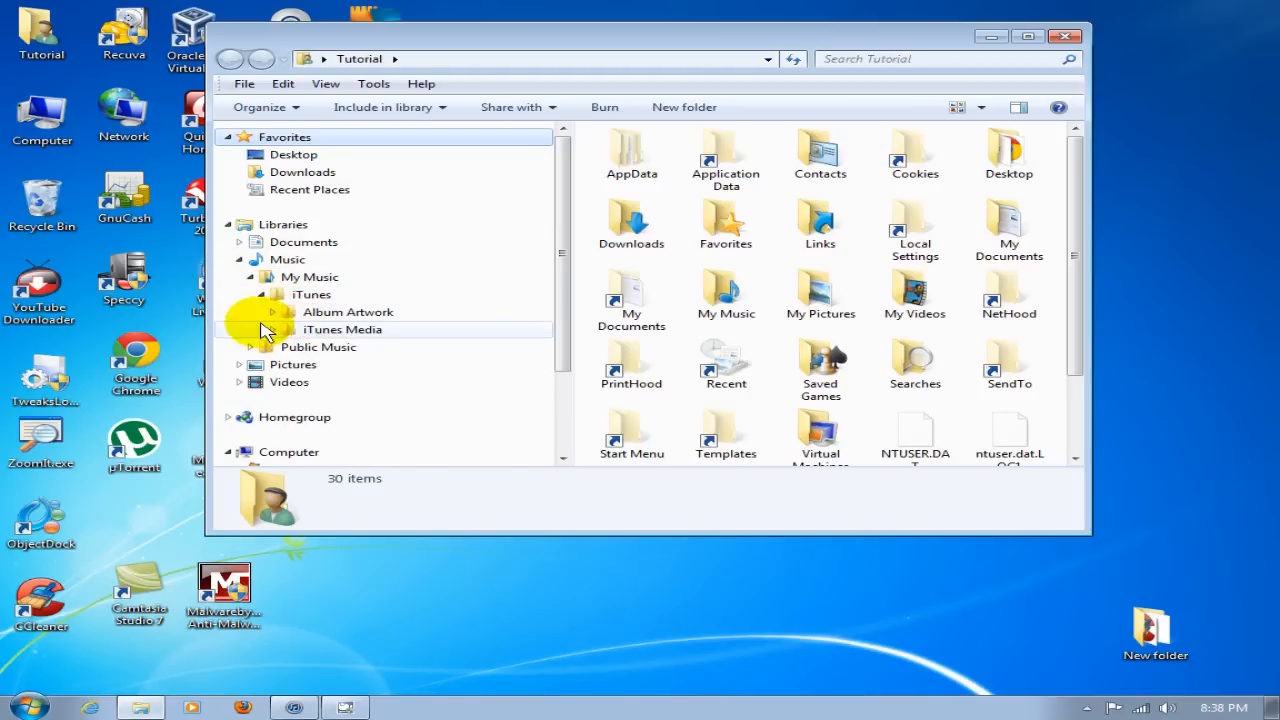
left_click(273, 330)
left_click(345, 330)
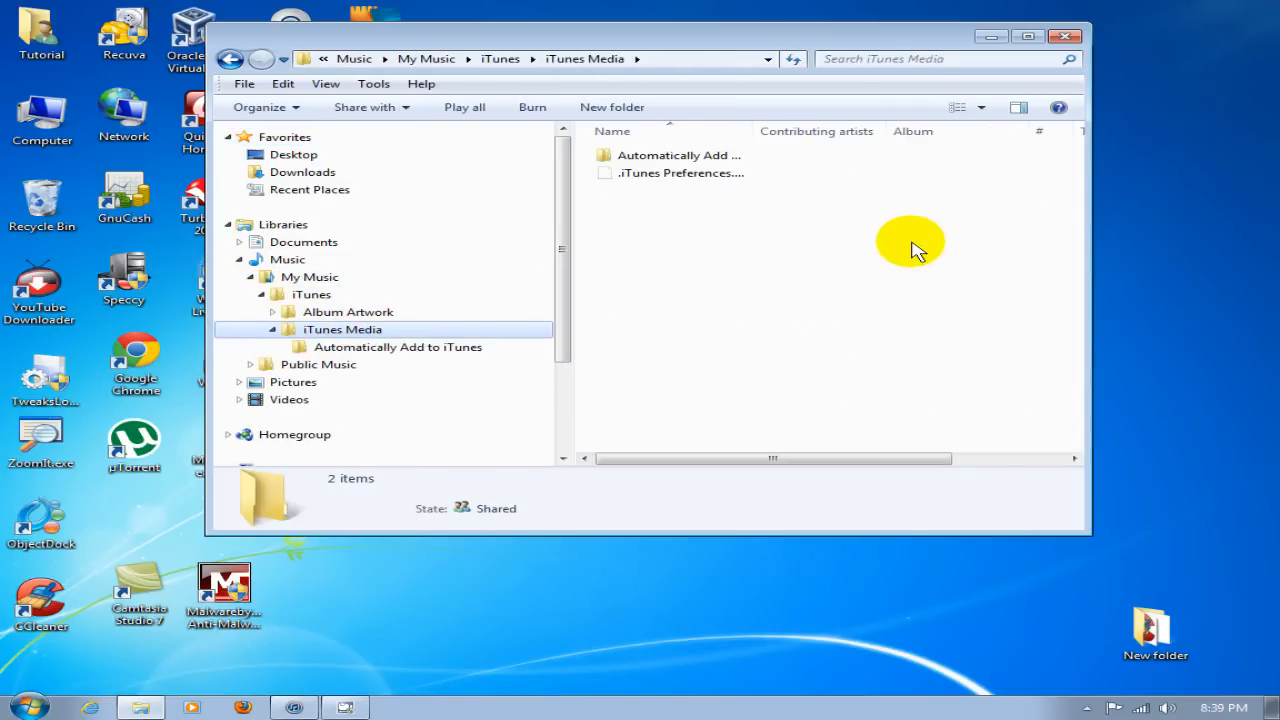
Paste the copied F00 folder into the iTunes Media folder.
right_click(686, 246)
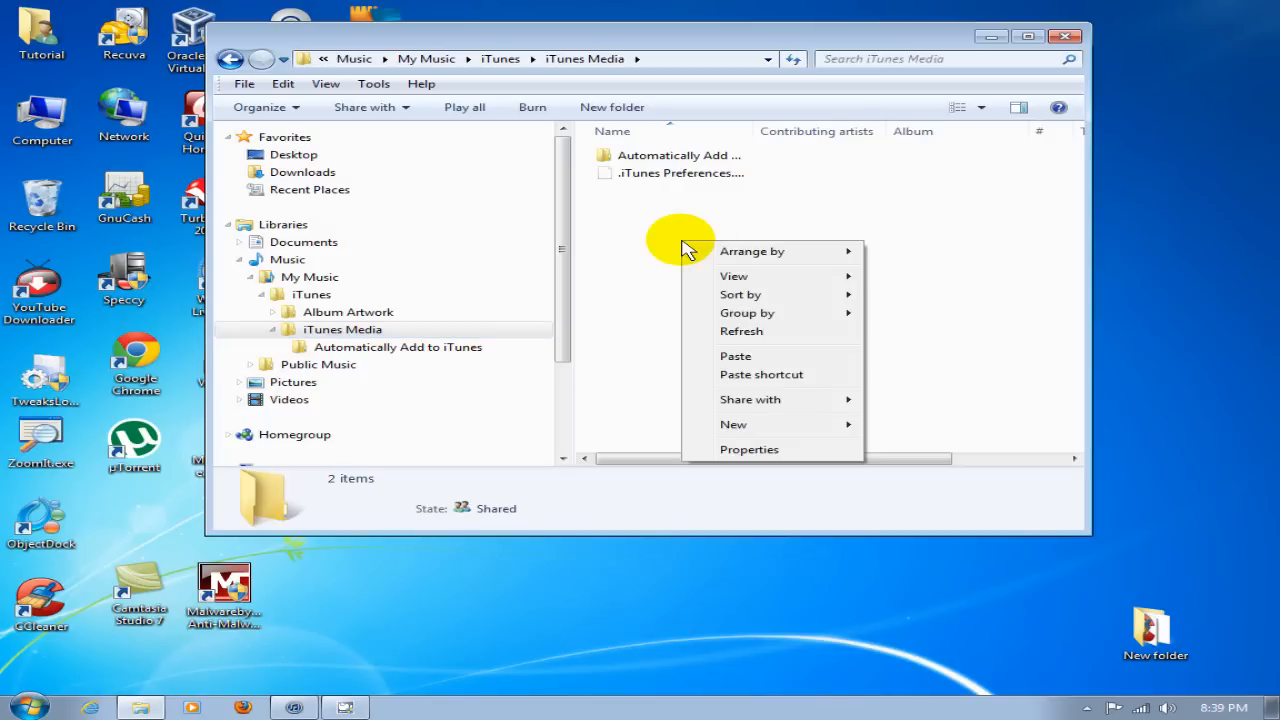
left_click(742, 358)
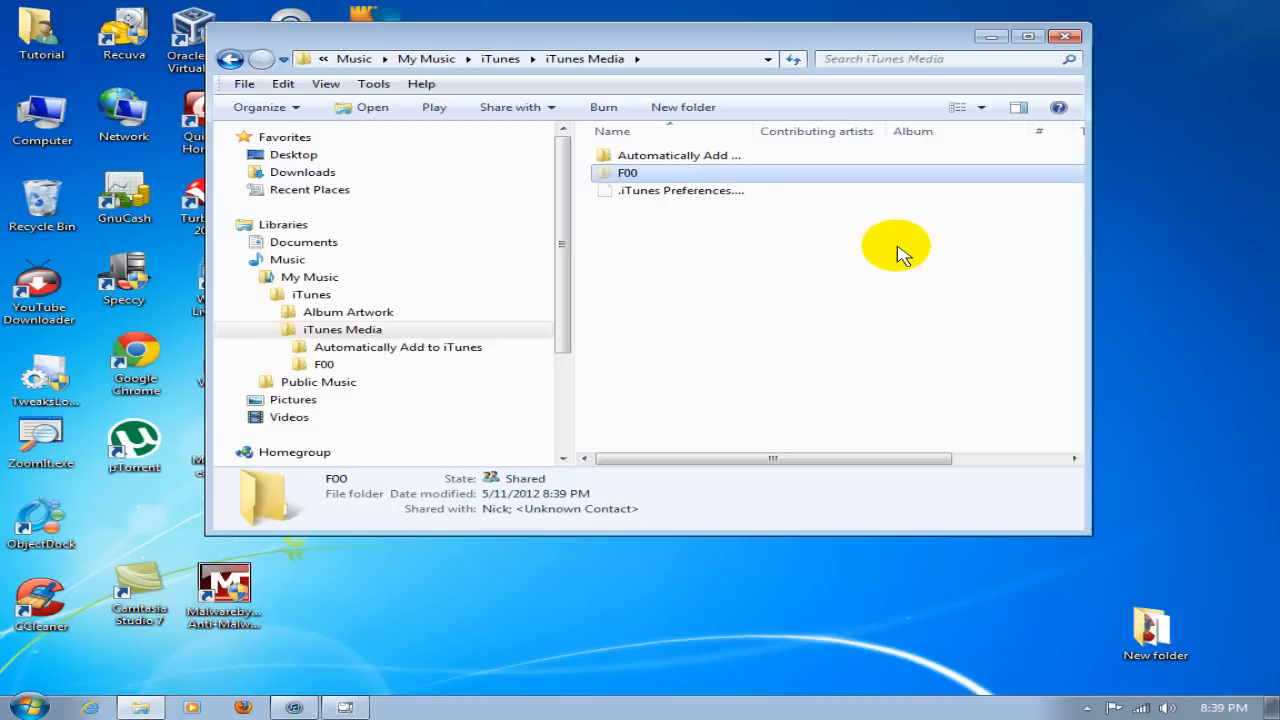
In F00's Properties, uncheck Hidden, apply and confirm the change, then close Explorer.
right_click(817, 178)
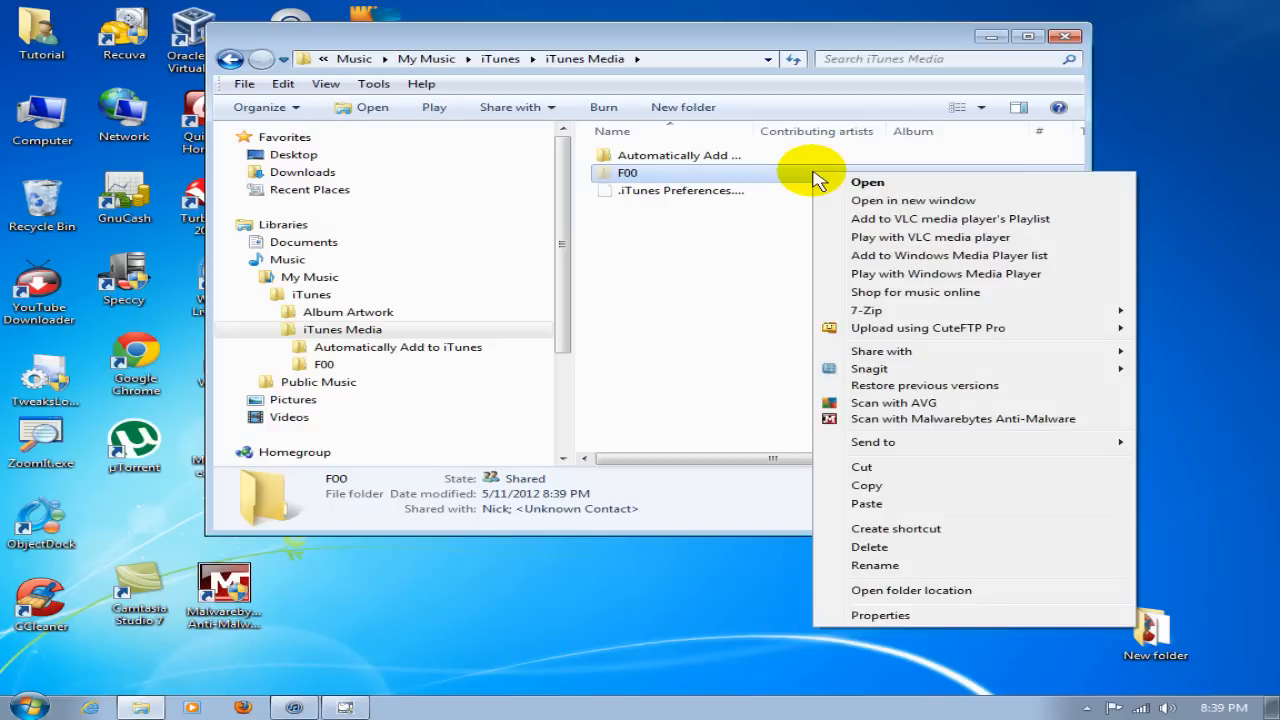
left_click(880, 615)
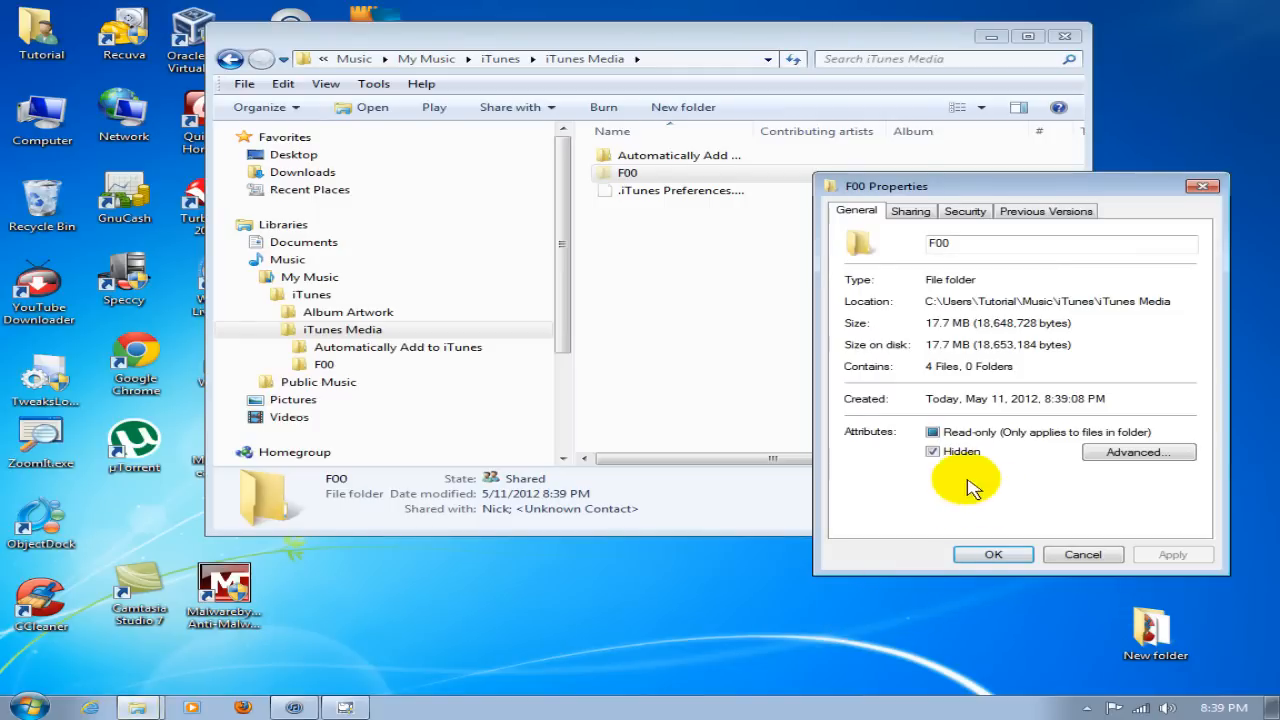
left_click(933, 452)
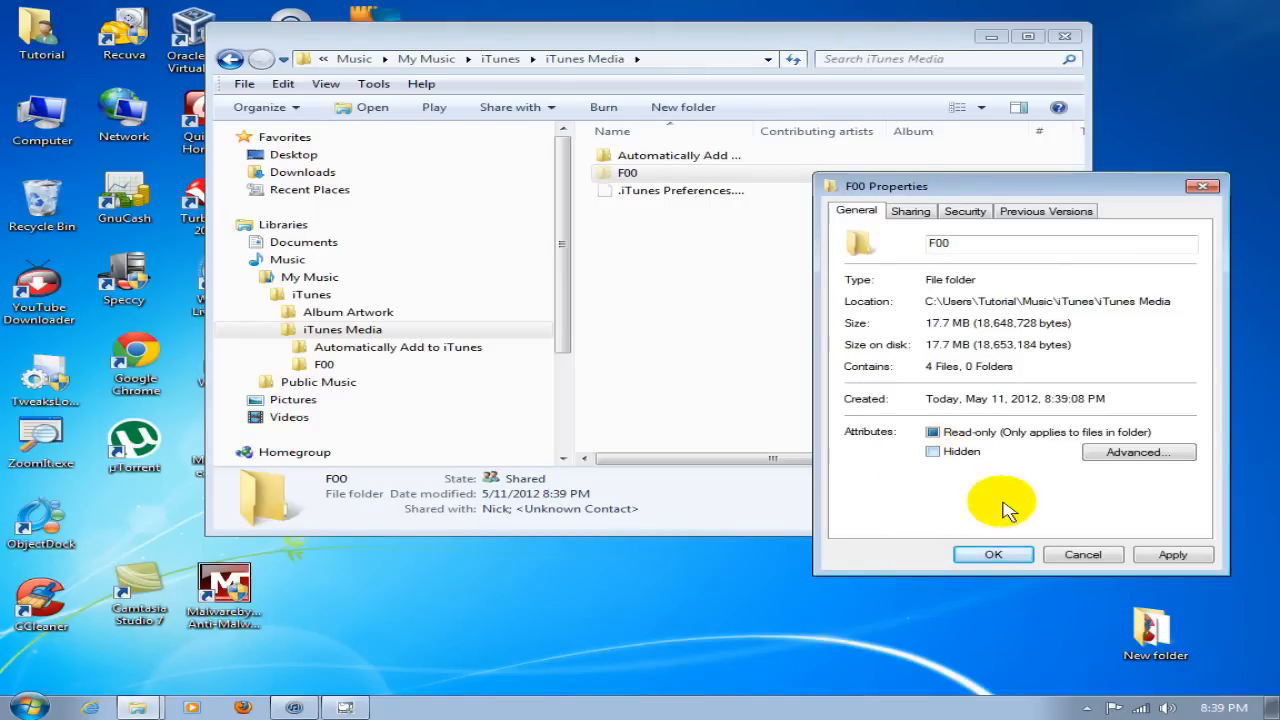
left_click(1184, 560)
left_click(1126, 394)
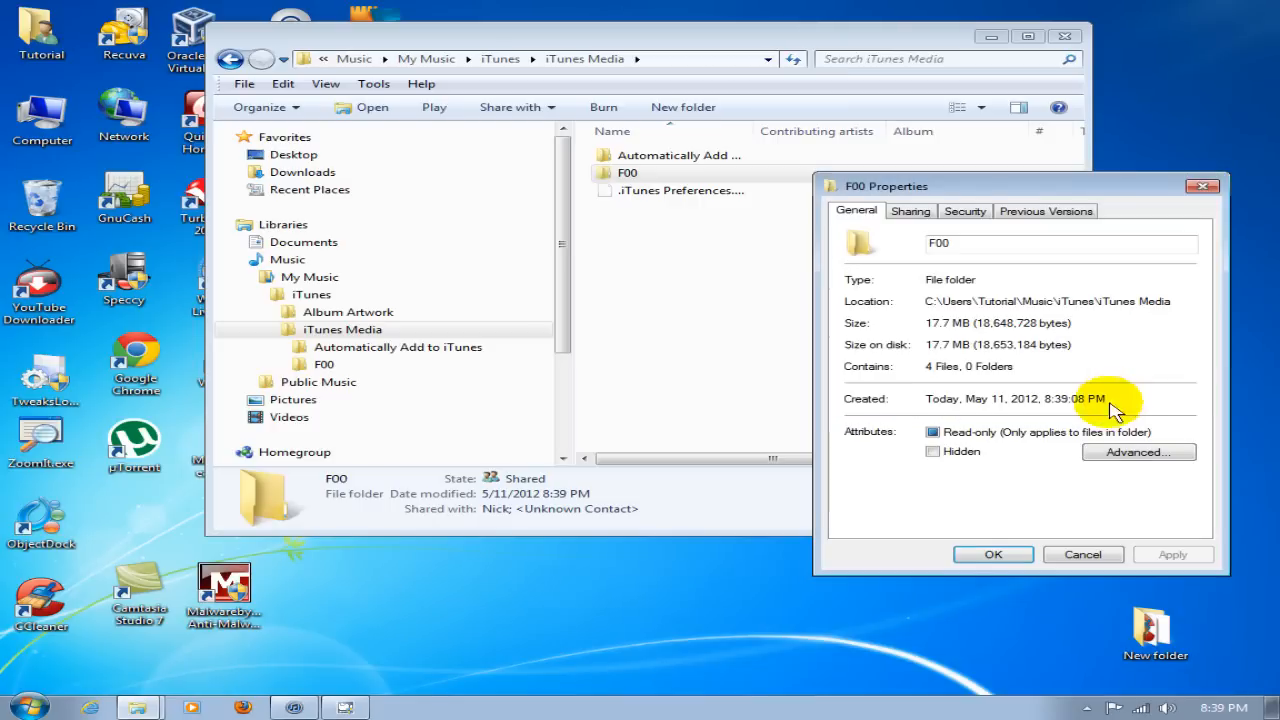
left_click(993, 555)
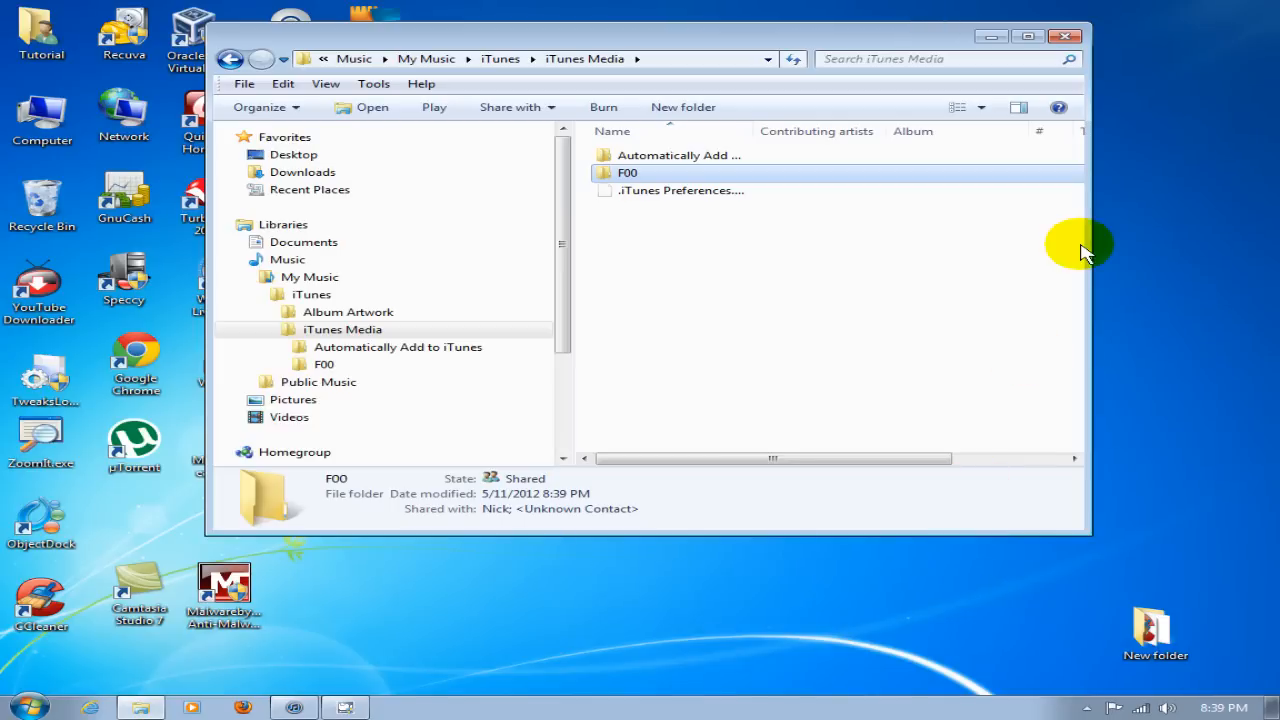
left_click(1071, 40)
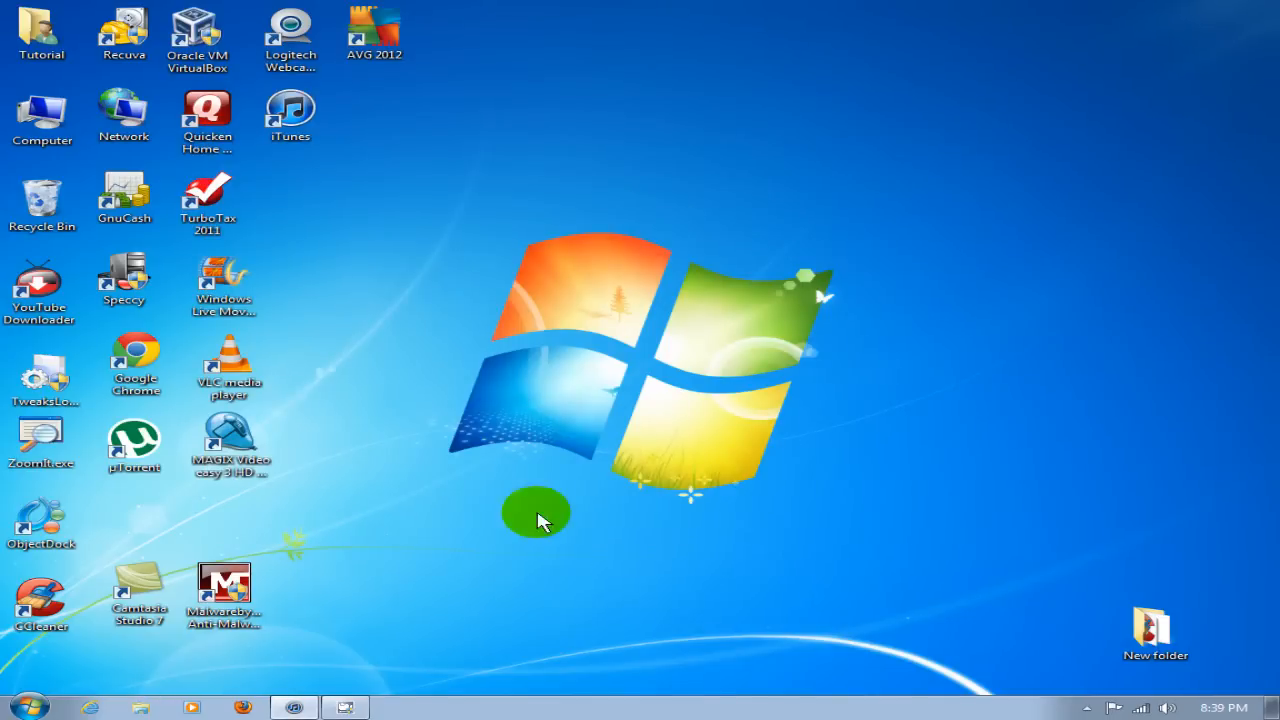
Restore iTunes, view the media folder path in Preferences, cancel, and go to the File menu.
left_click(294, 708)
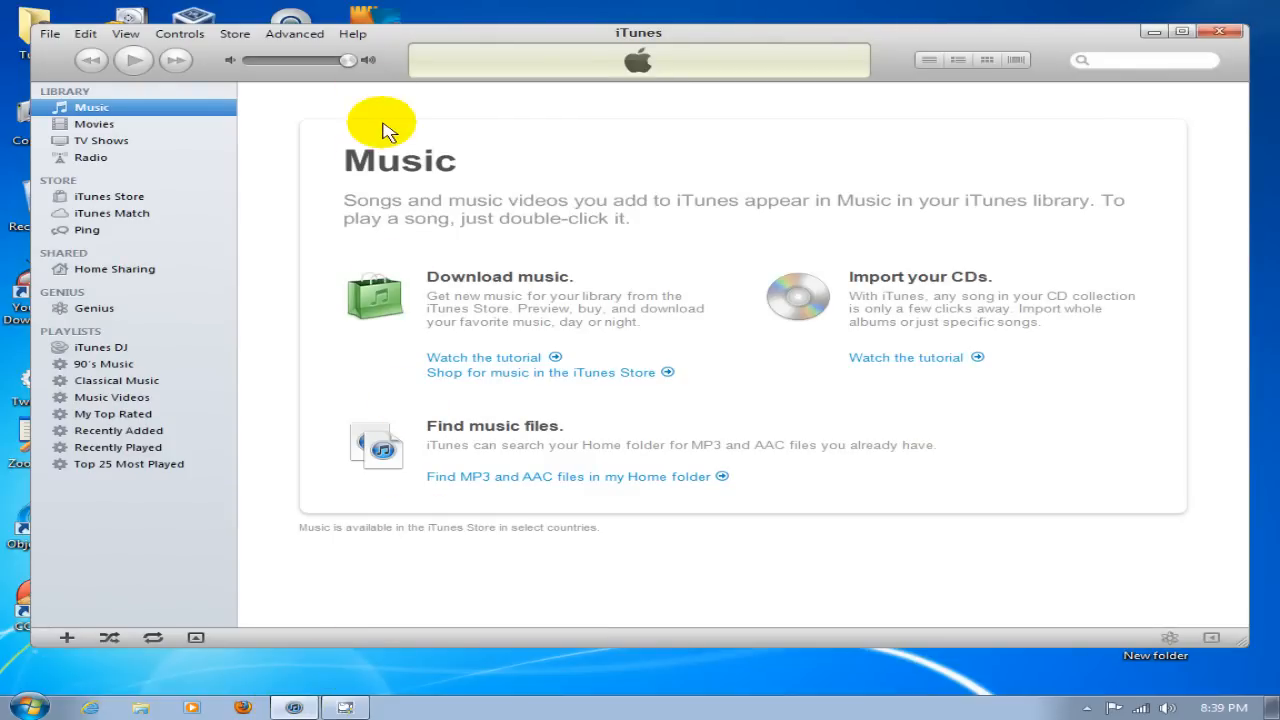
left_click(86, 38)
left_click(112, 213)
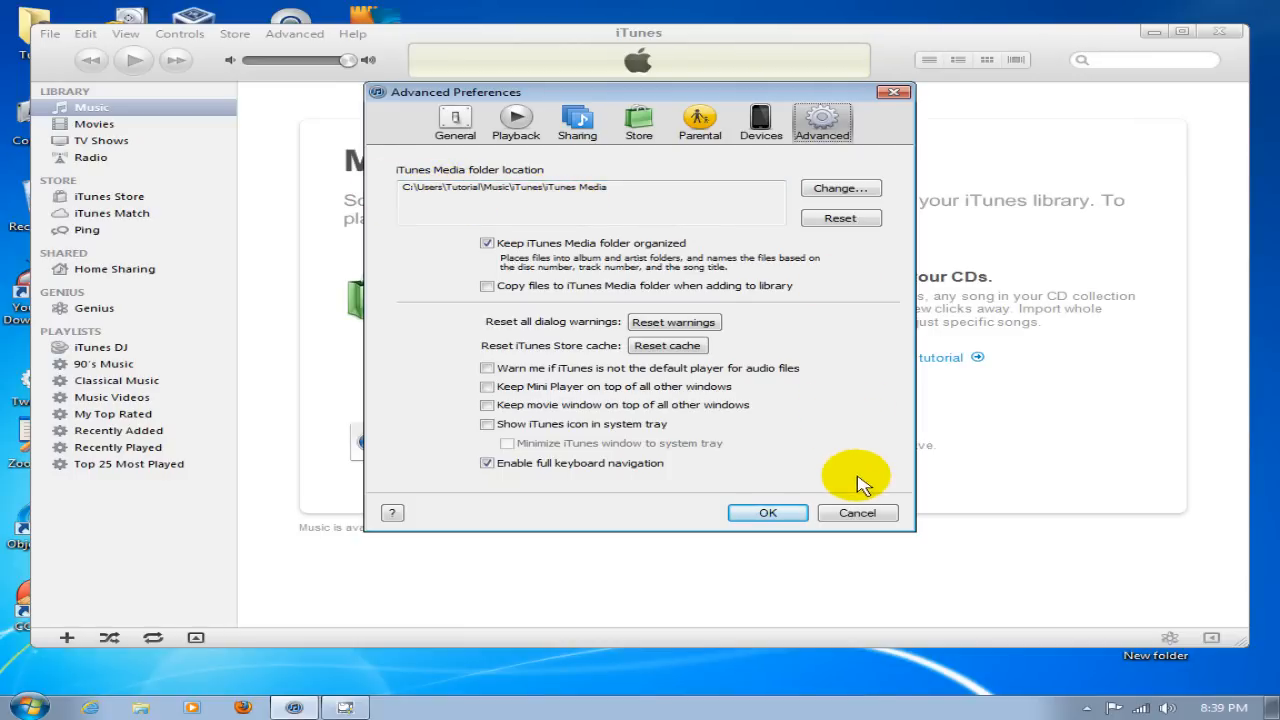
left_click(857, 513)
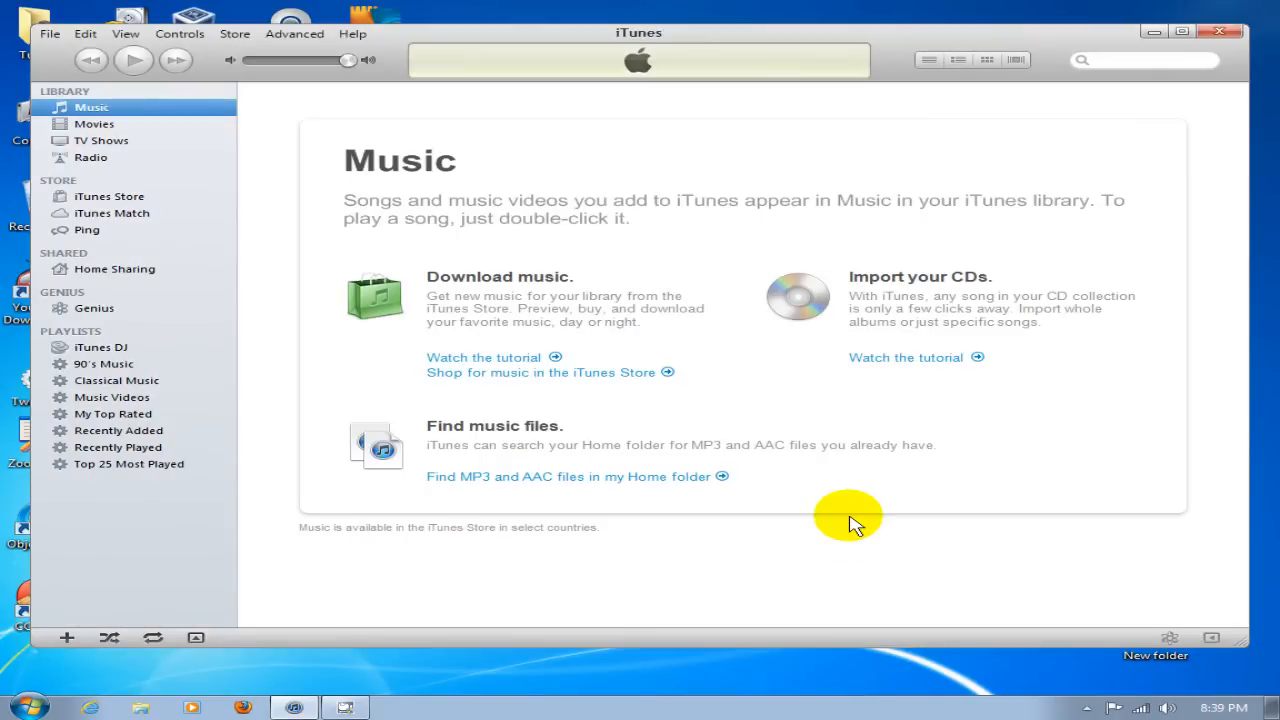
left_click(49, 33)
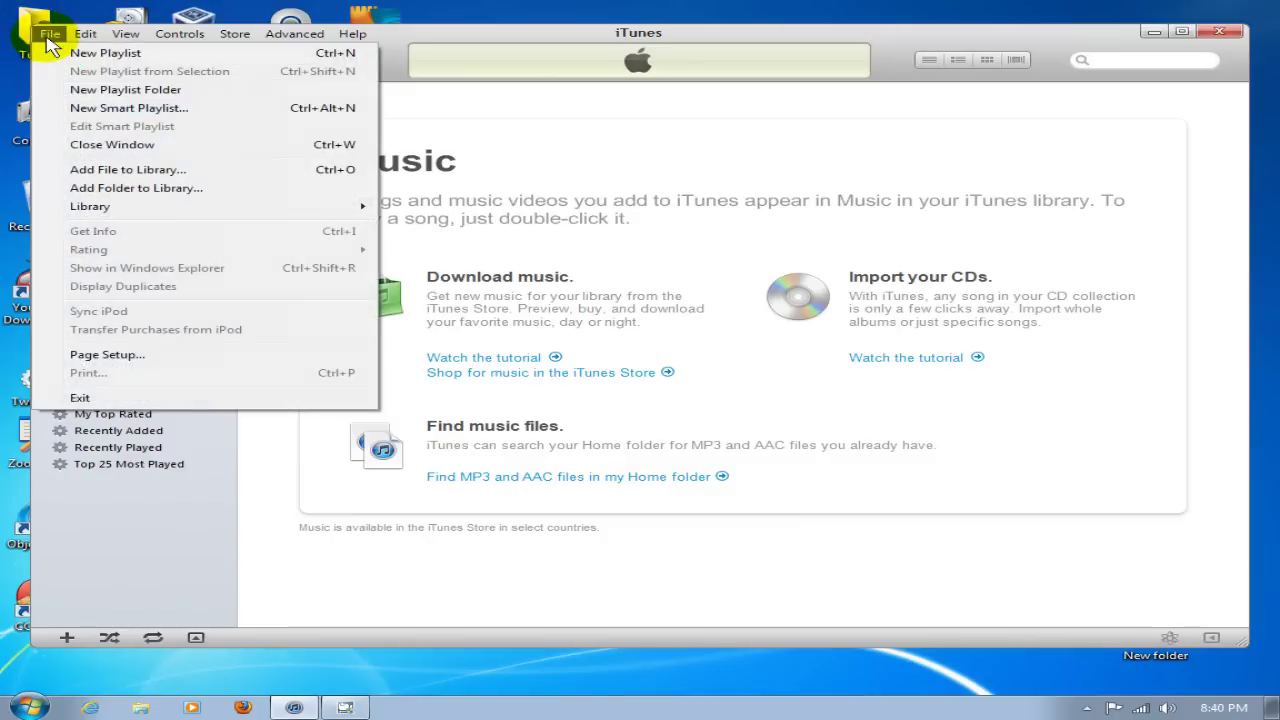
Add Folder to Library: browse to iTunes Media, select F00 and import its songs.
left_click(136, 188)
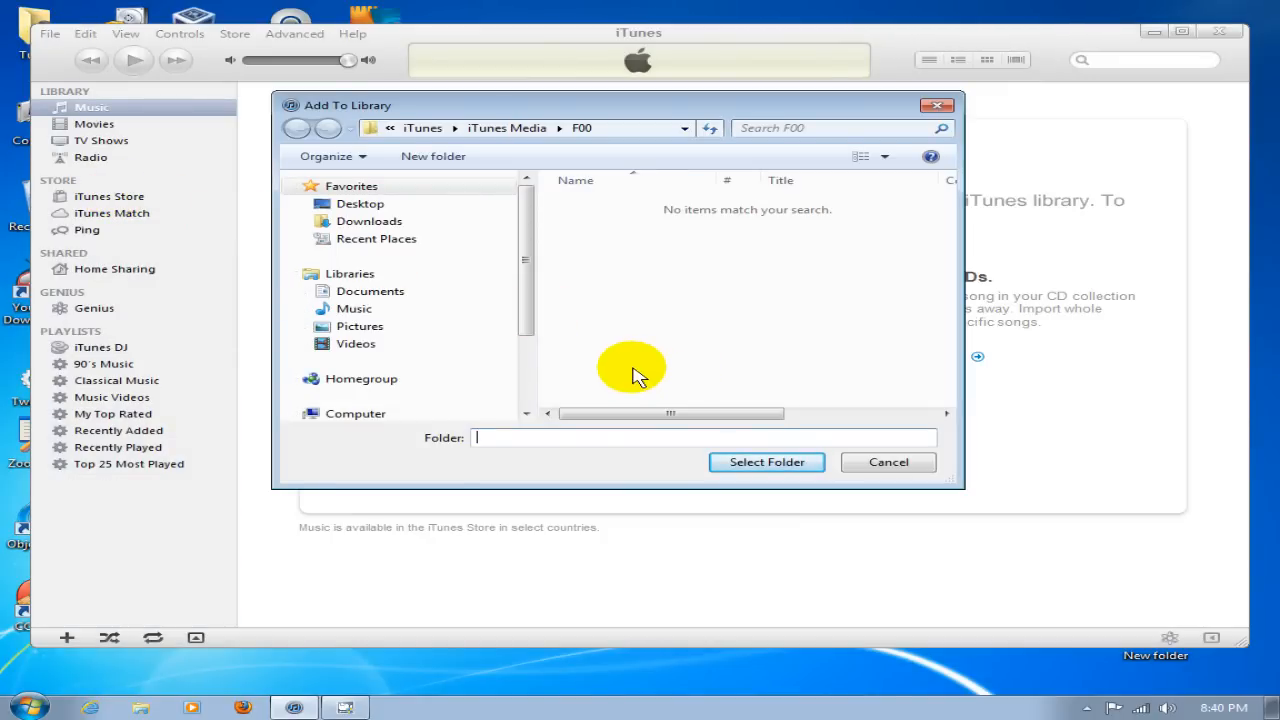
mouse_move(353, 309)
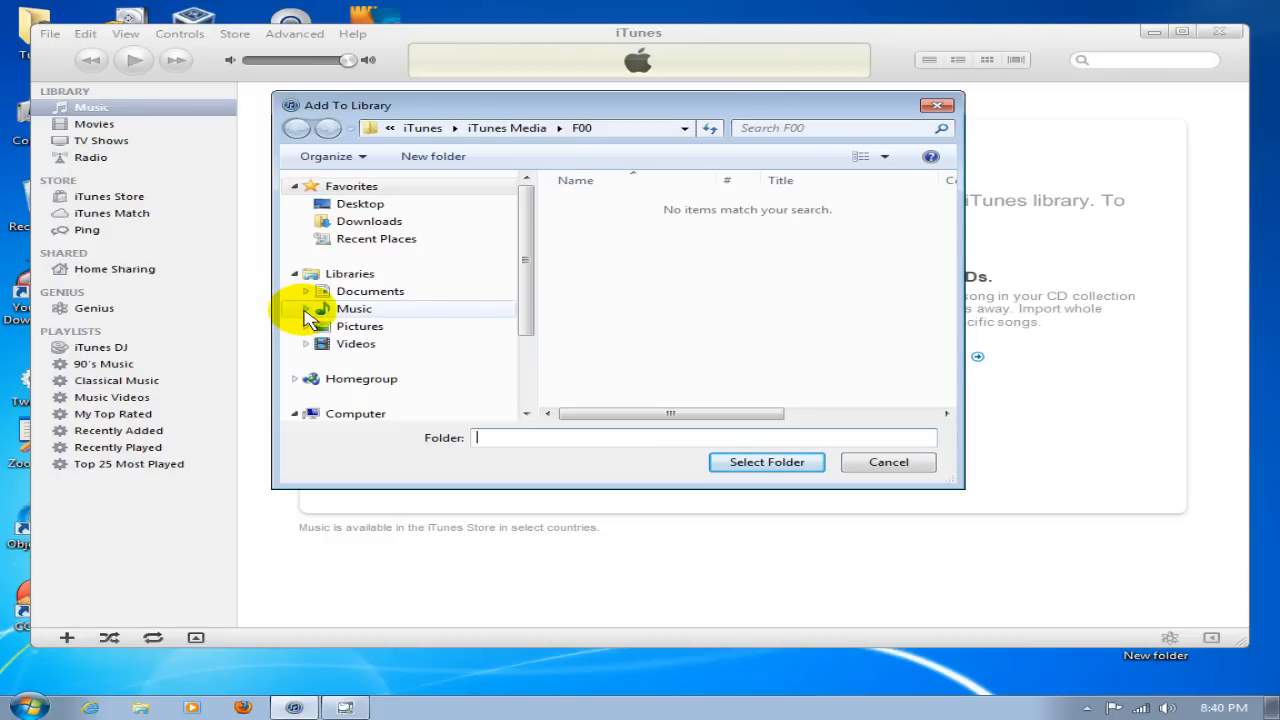
left_click(305, 309)
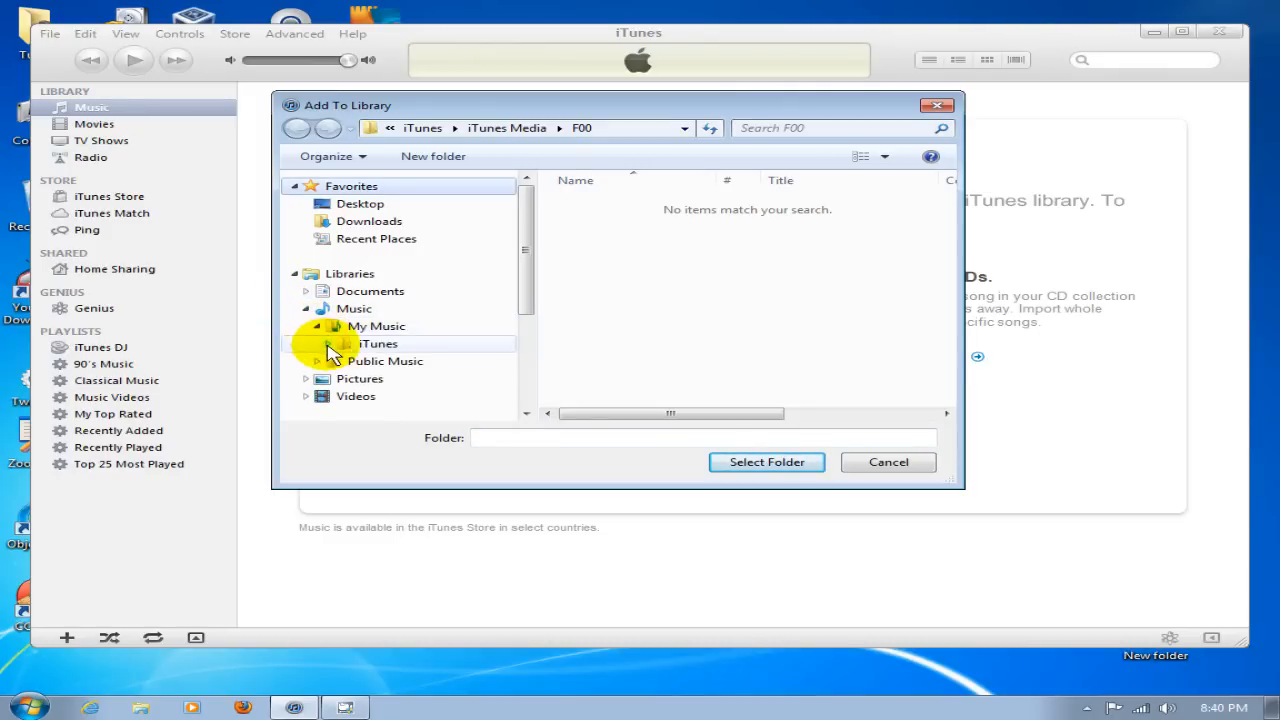
left_click(328, 344)
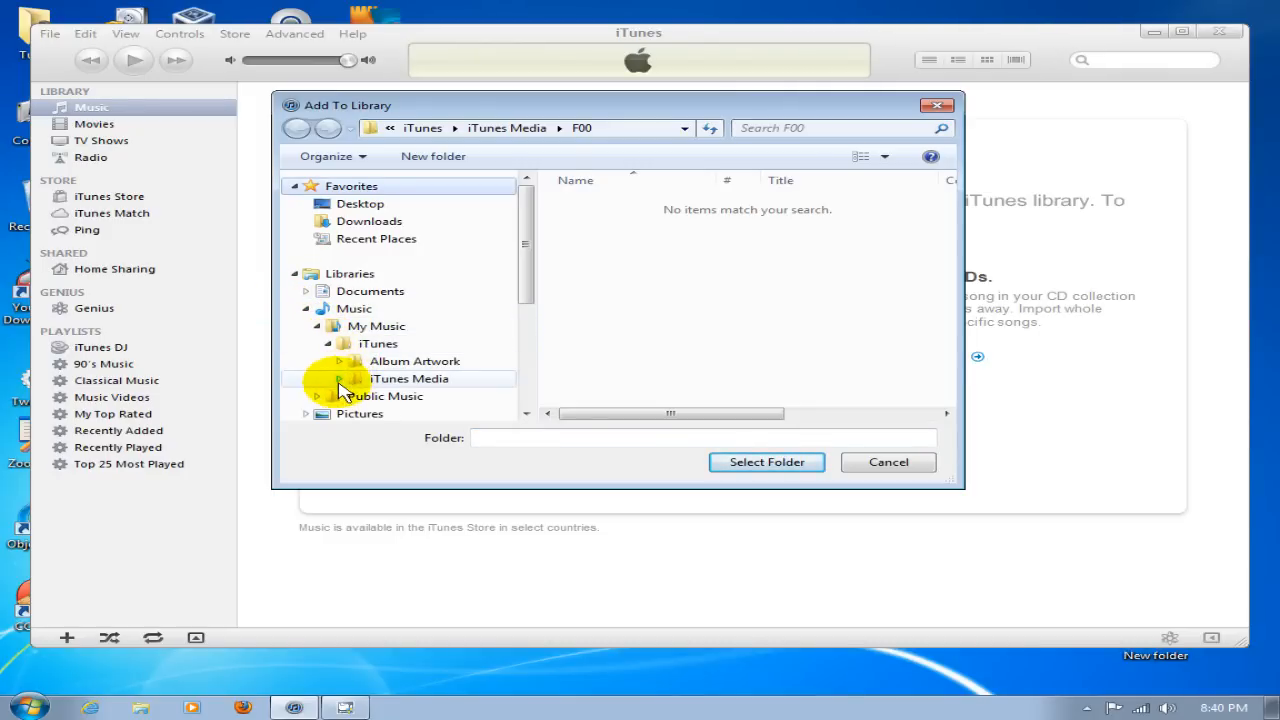
left_click(340, 378)
left_click(409, 353)
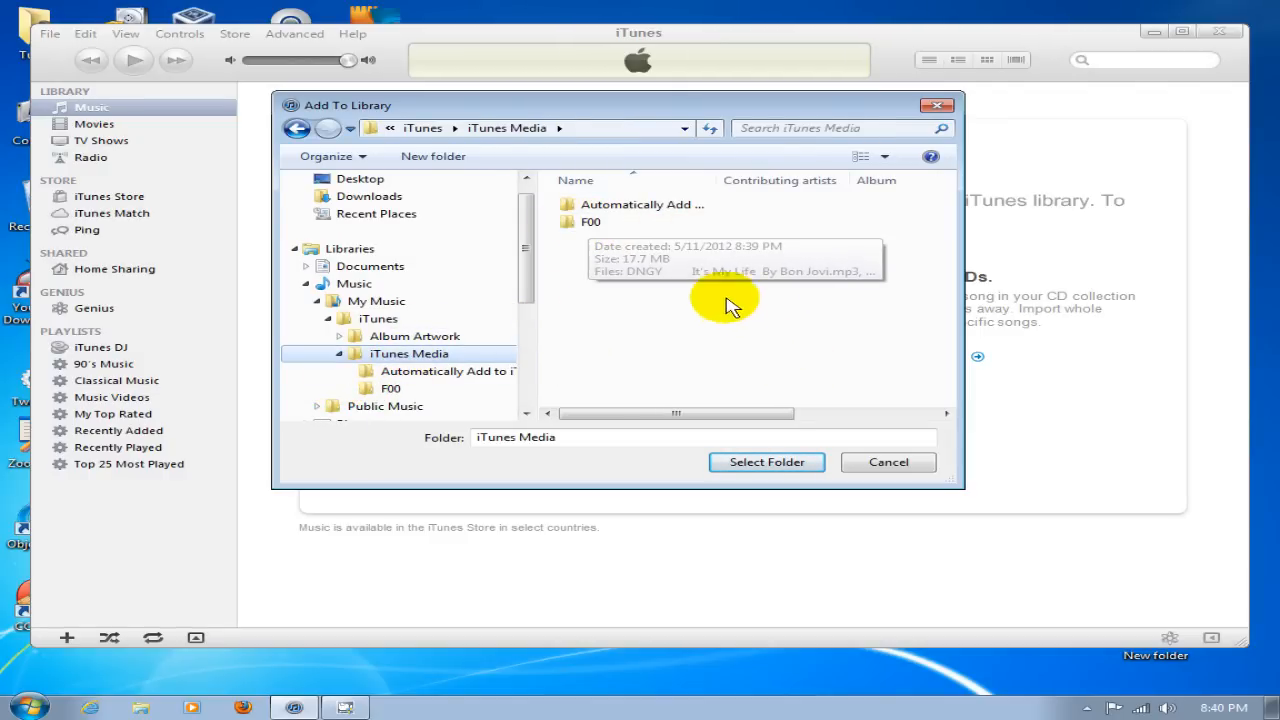
left_click(605, 222)
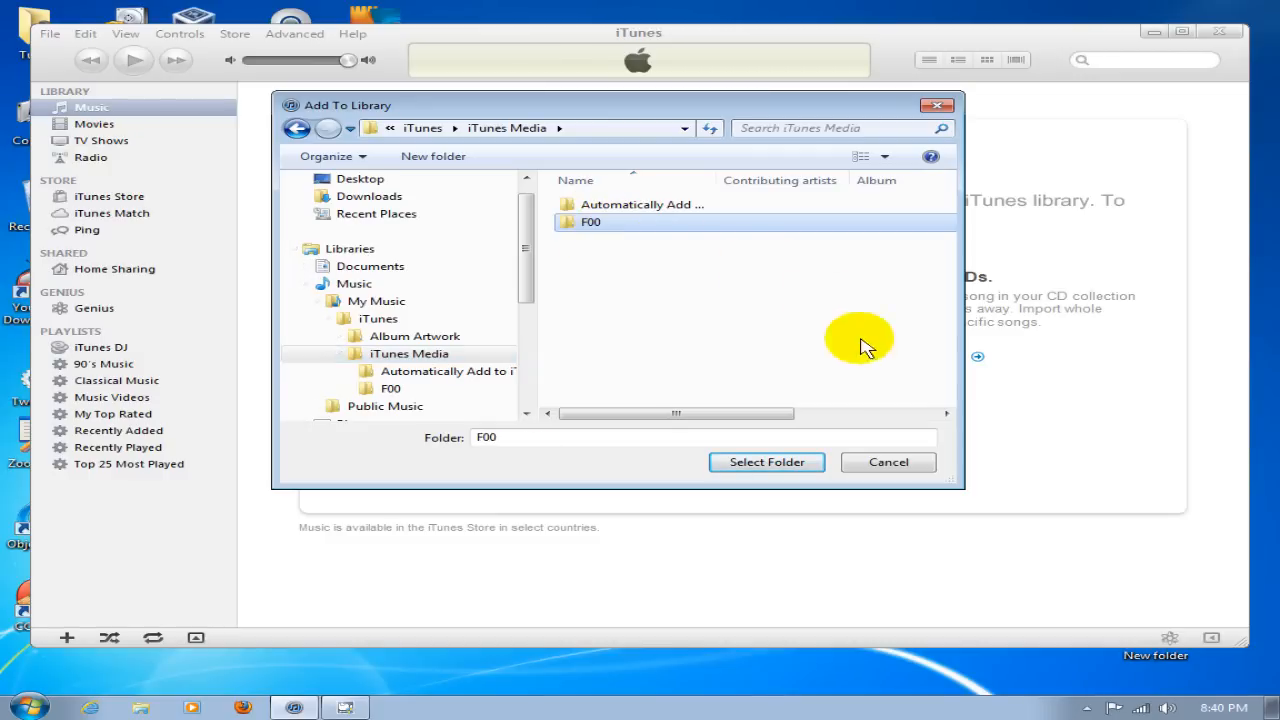
left_click(762, 464)
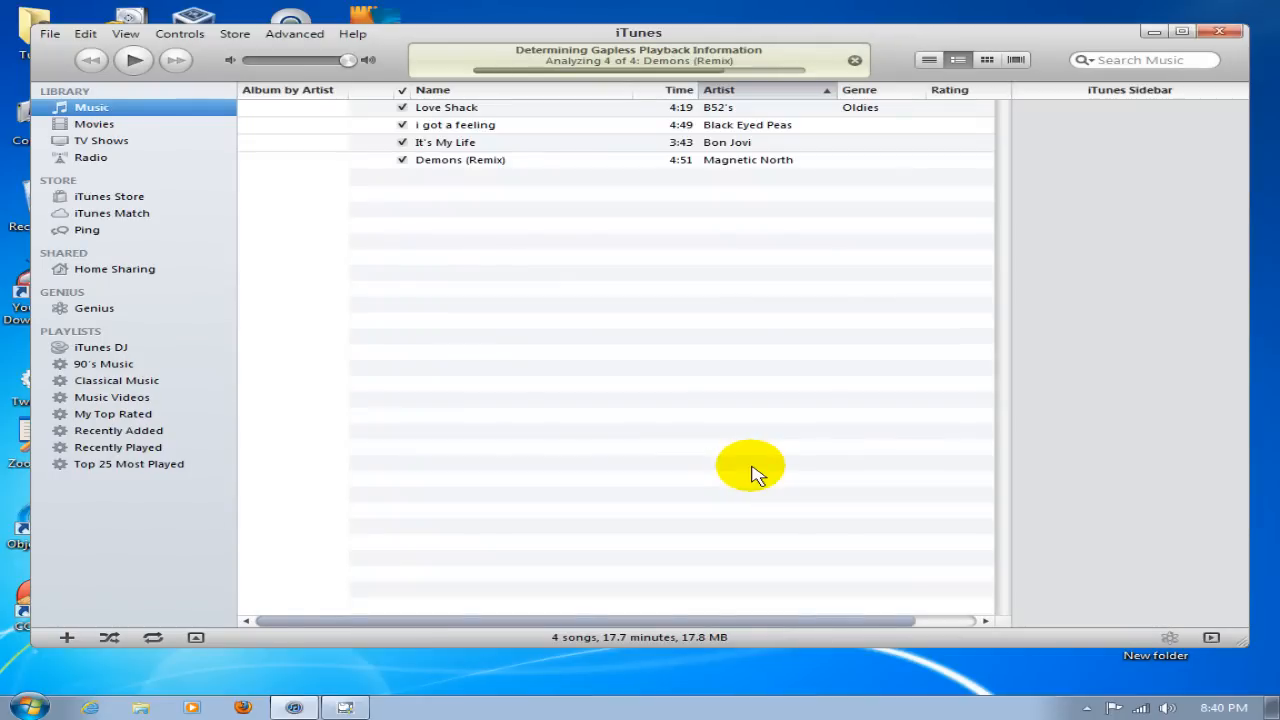